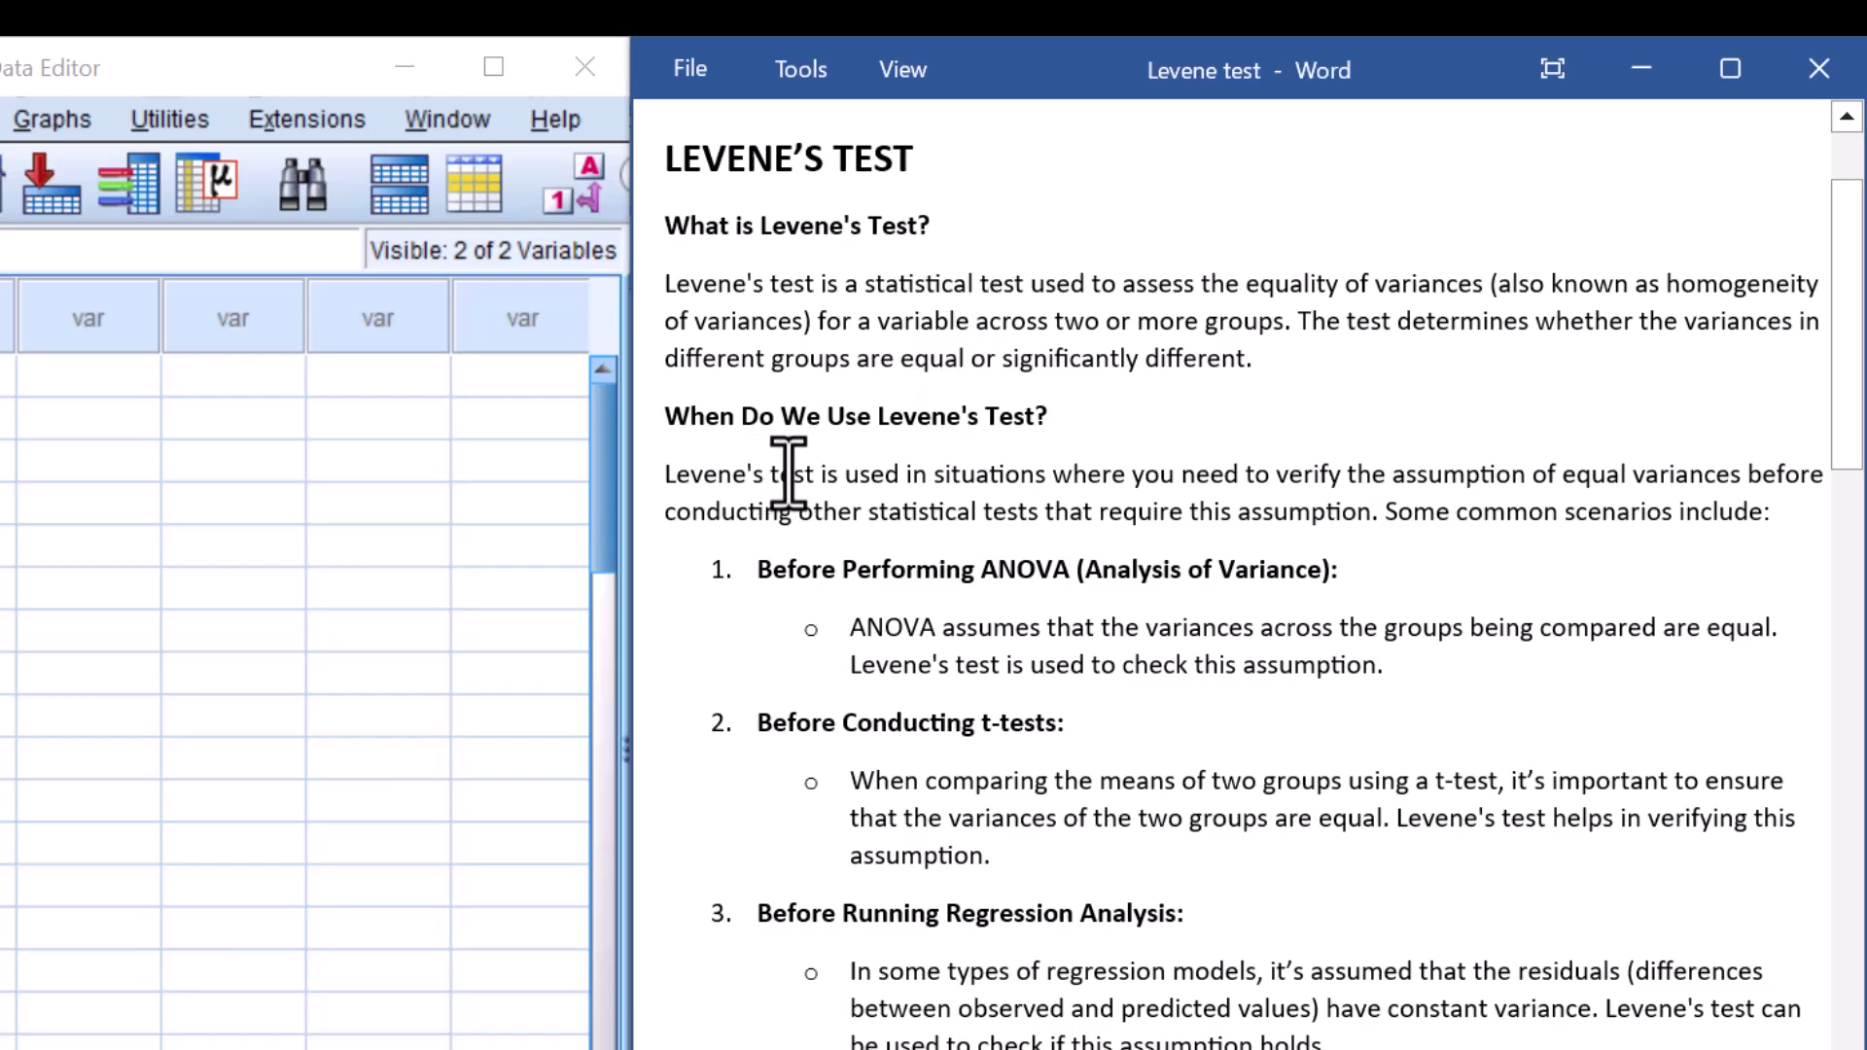
Read the Levene's test notes in Word, covering when the test is used and how to interpret the p-value from SPSS output
scroll(788, 473, down, 2)
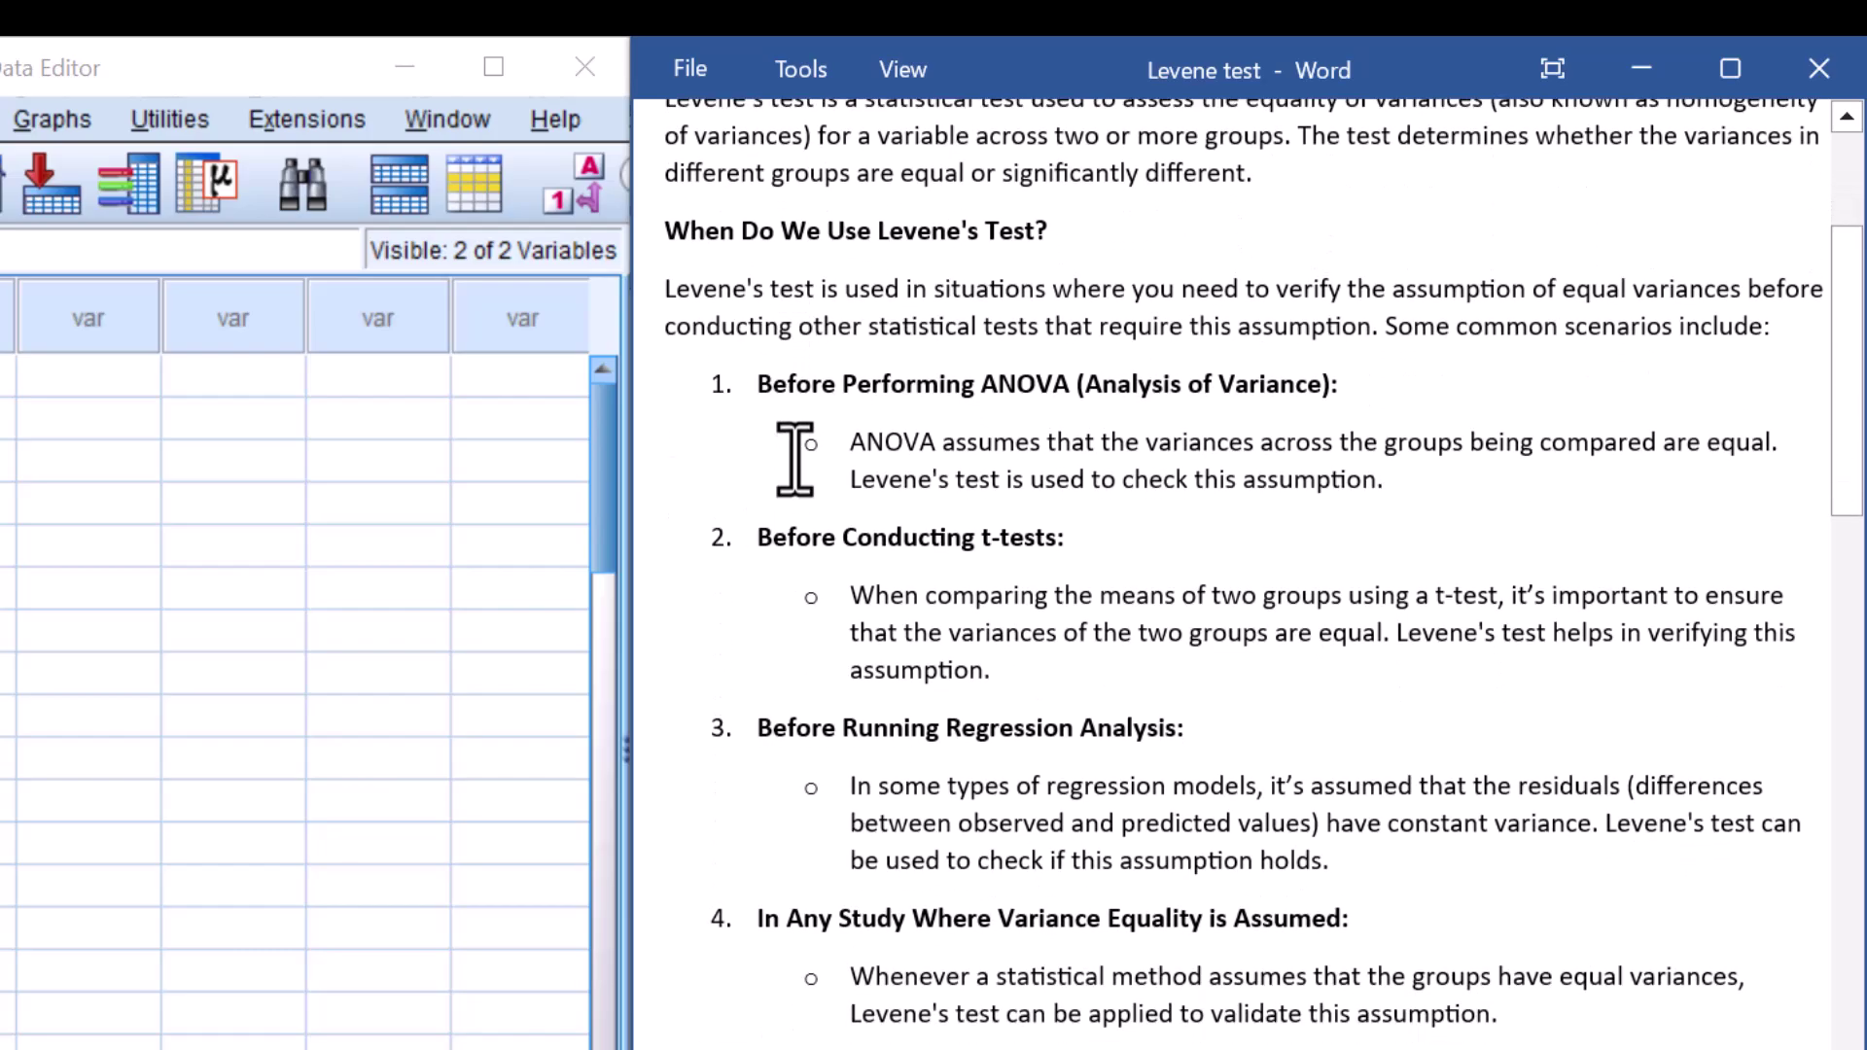
scroll(789, 476, down, 1)
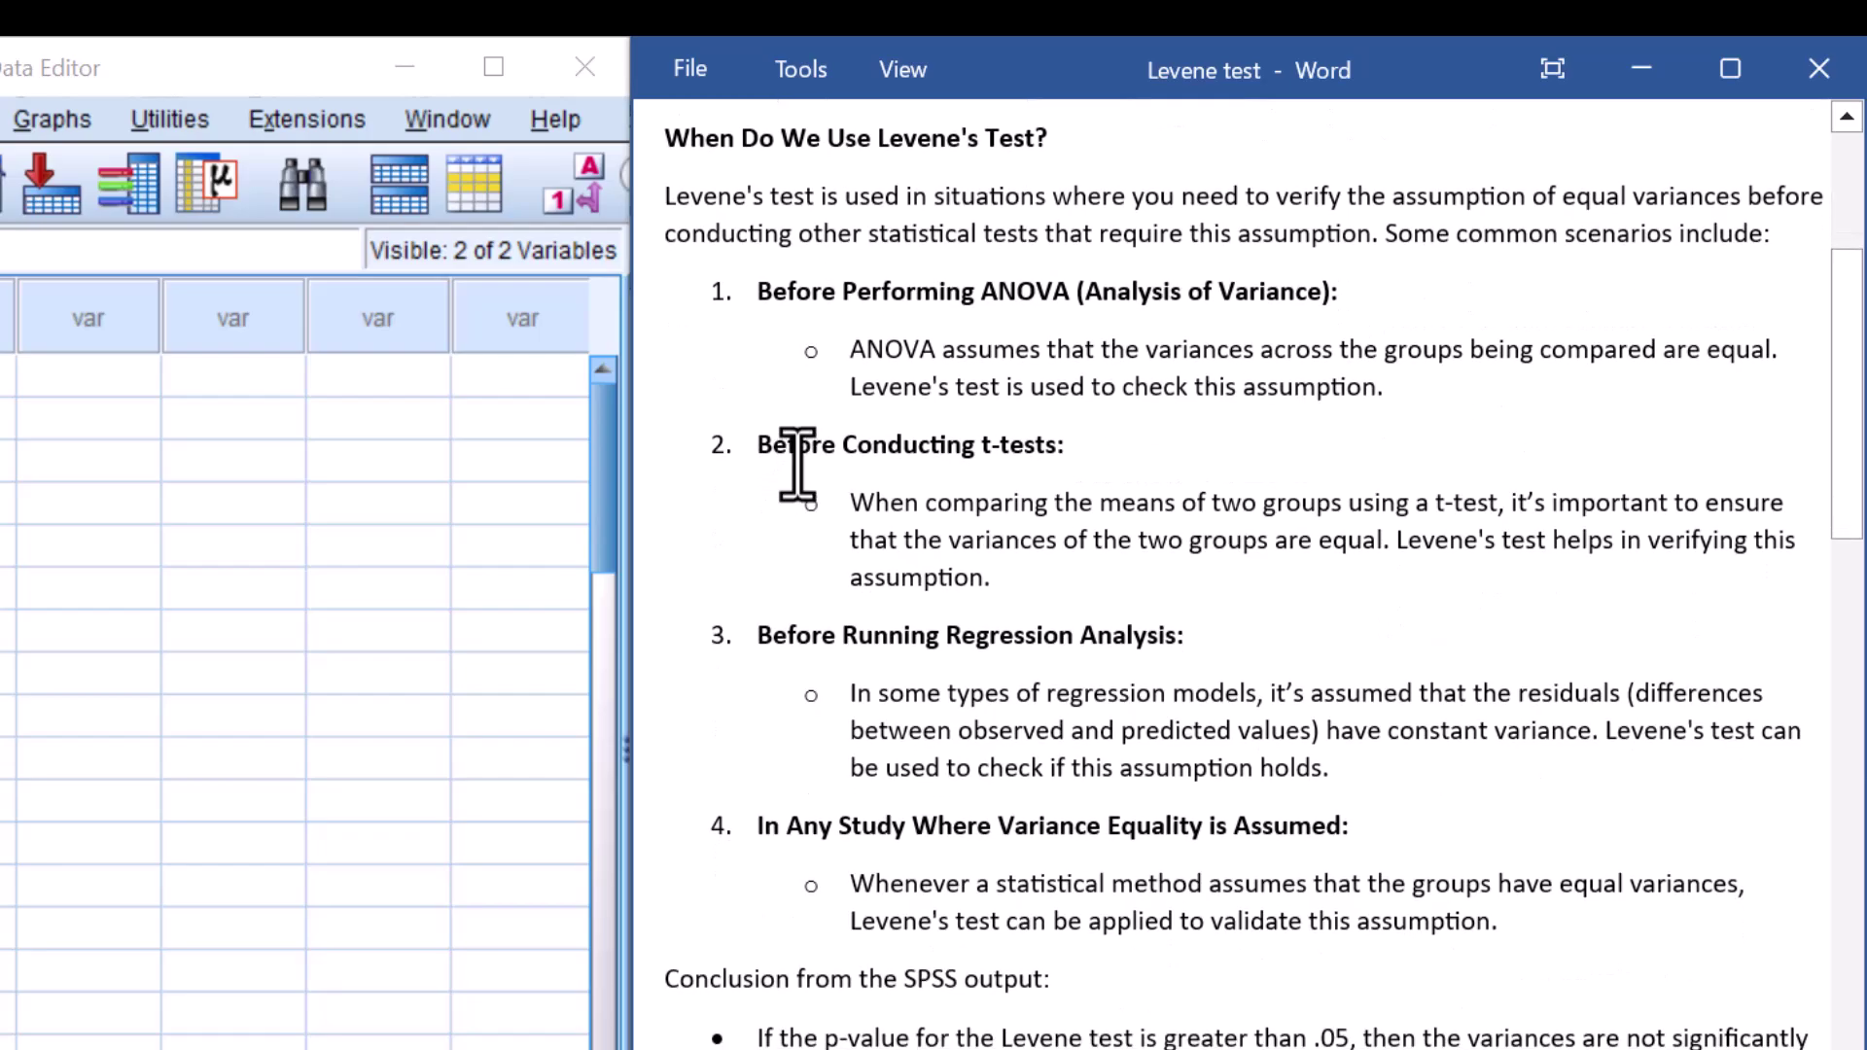
scroll(792, 479, down, 1)
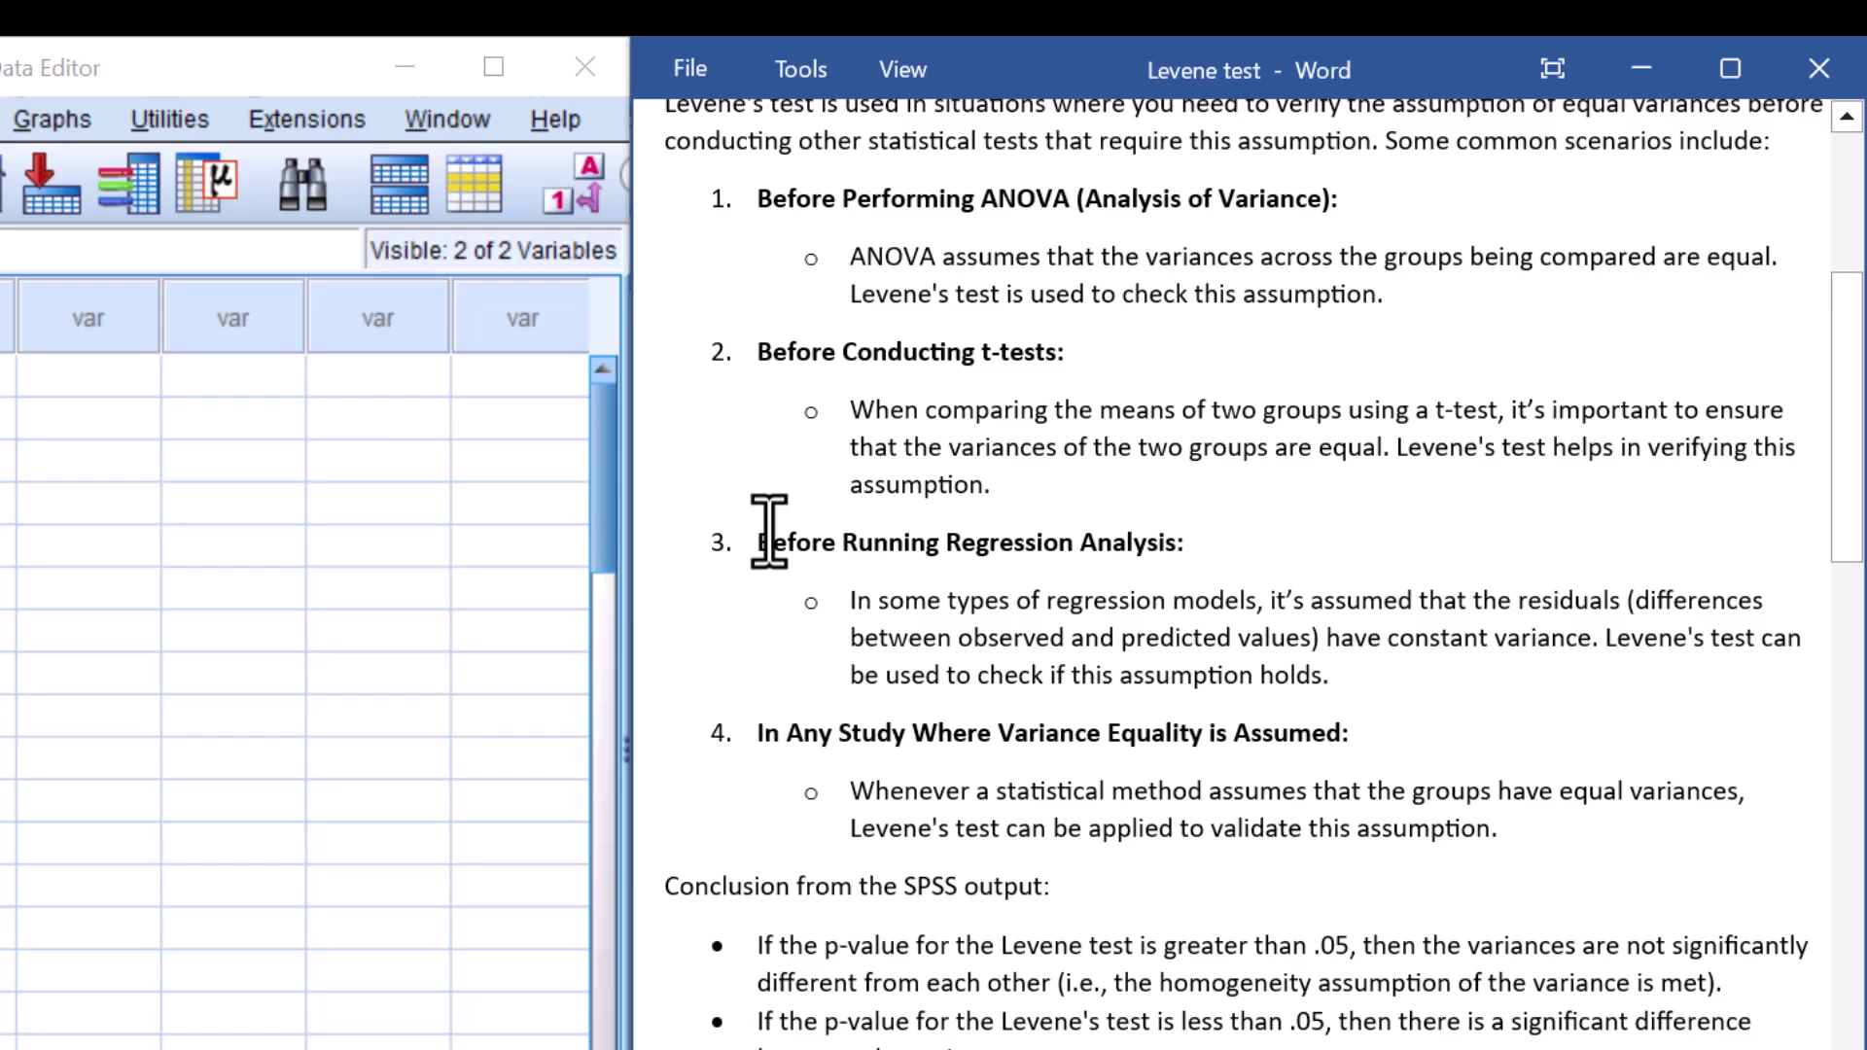
scroll(749, 564, down, 2)
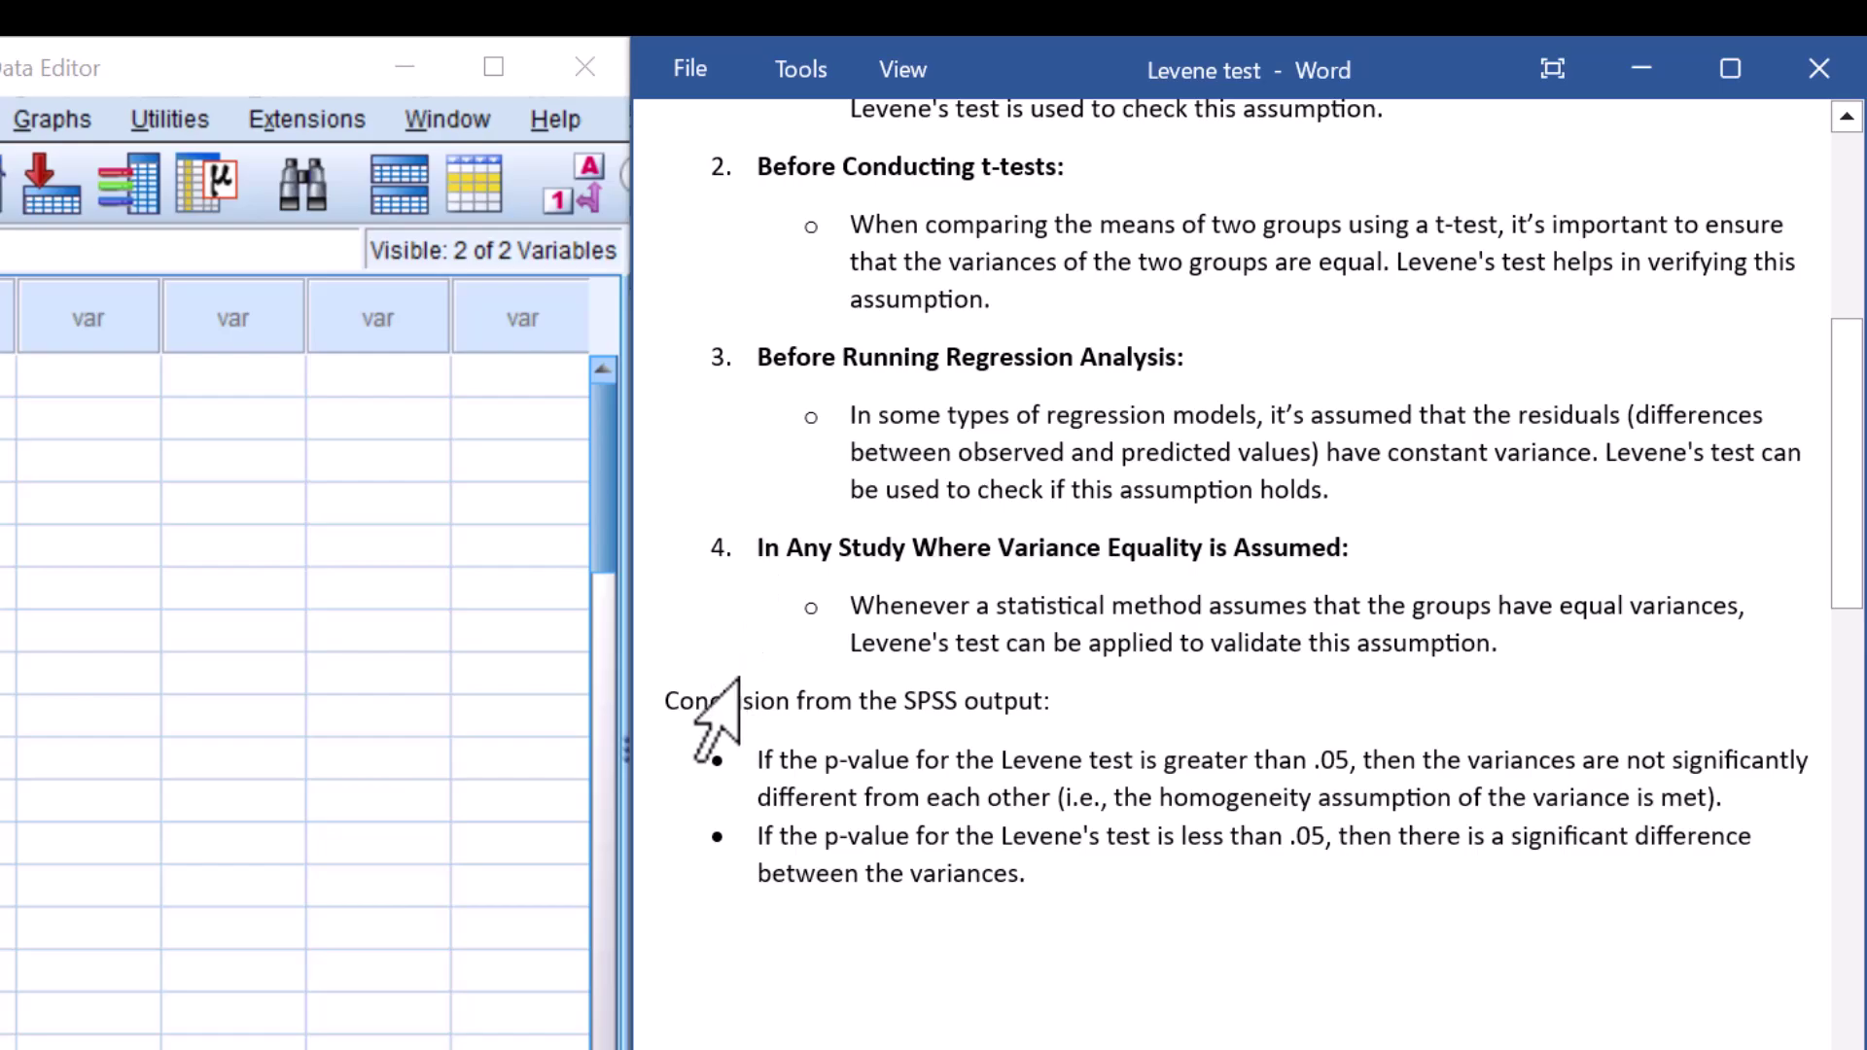
scroll(736, 678, down, 2)
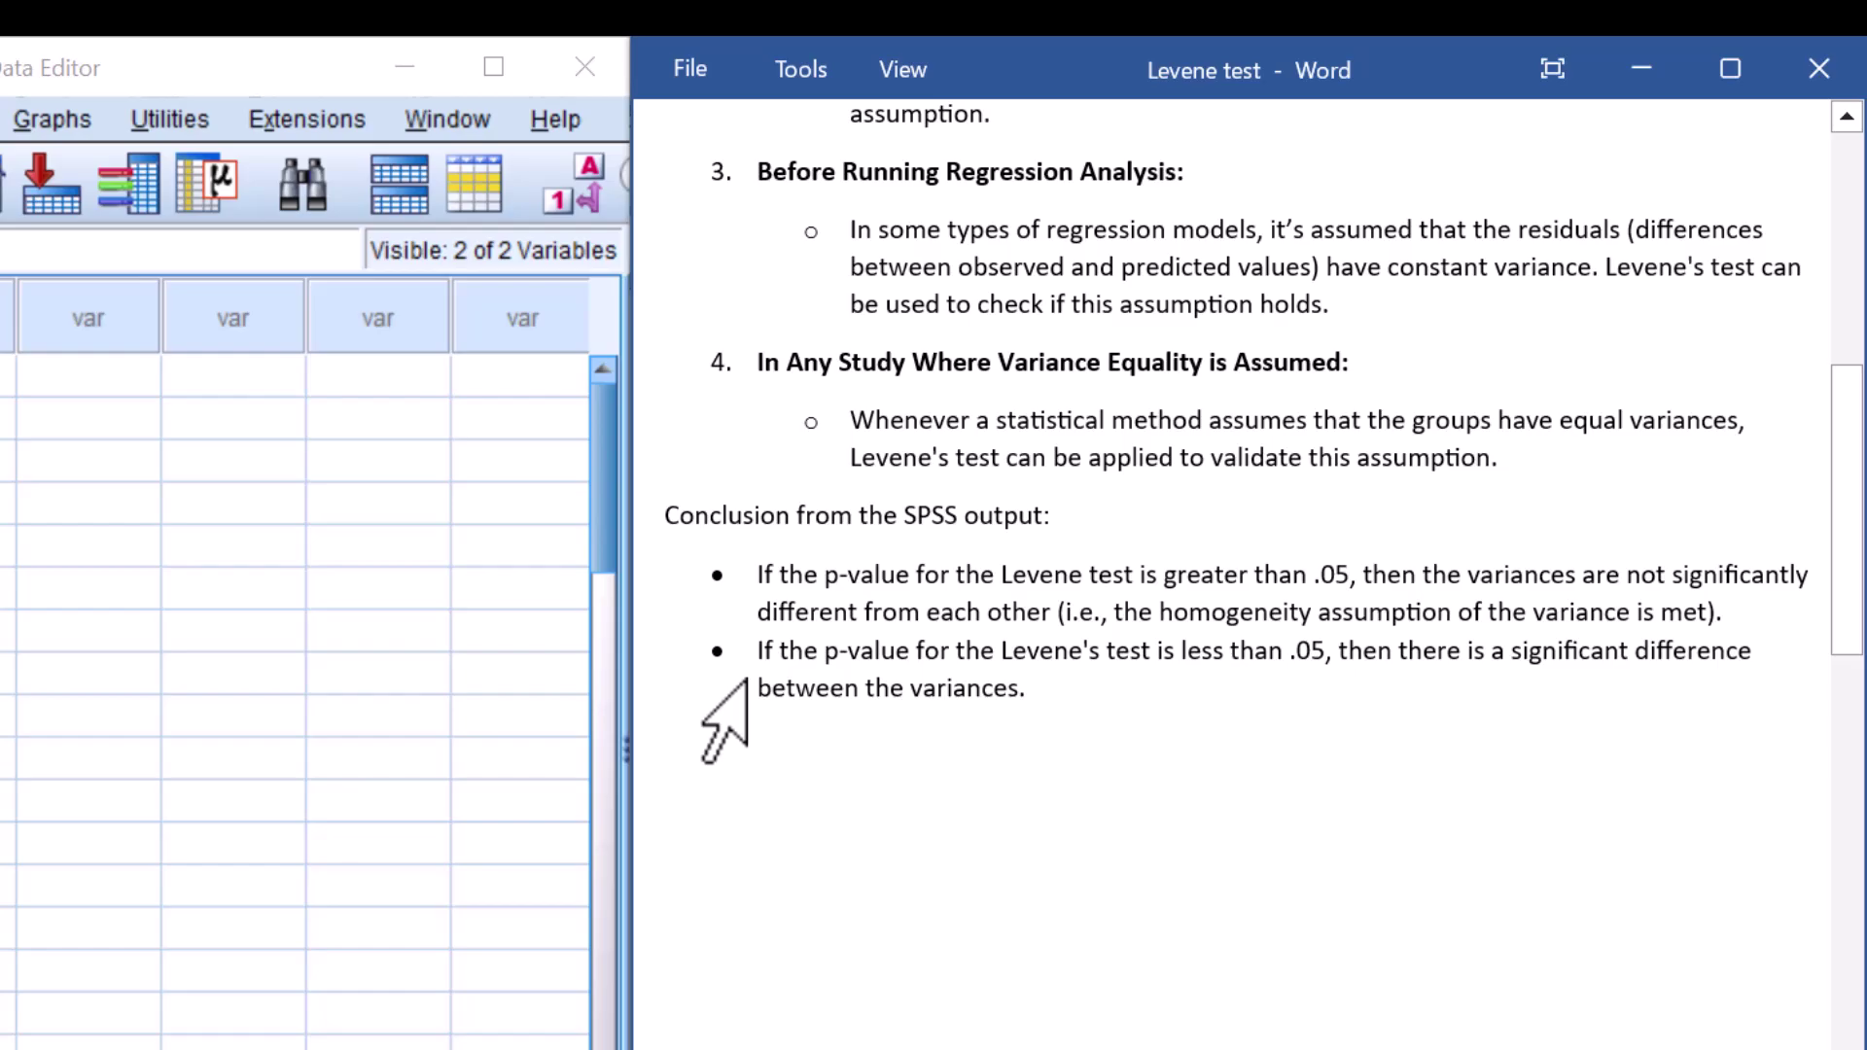
drag(758, 581, 912, 581)
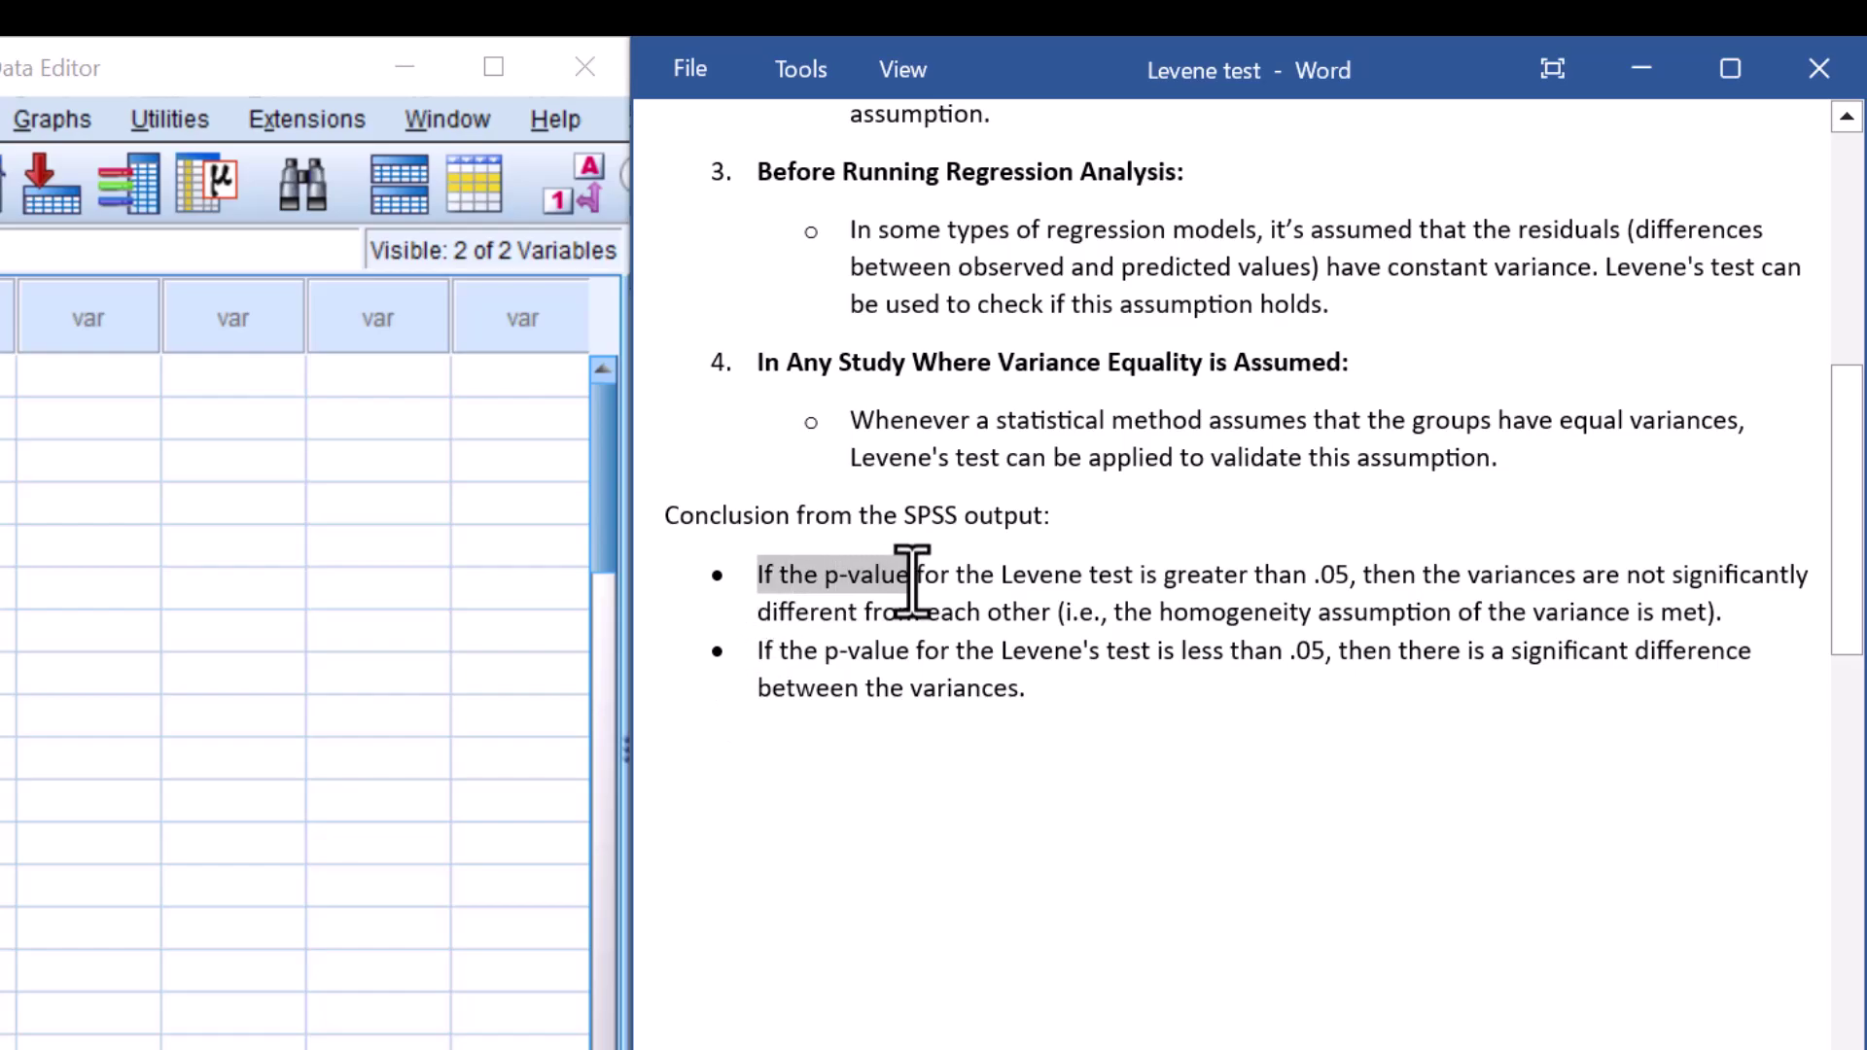
click(994, 593)
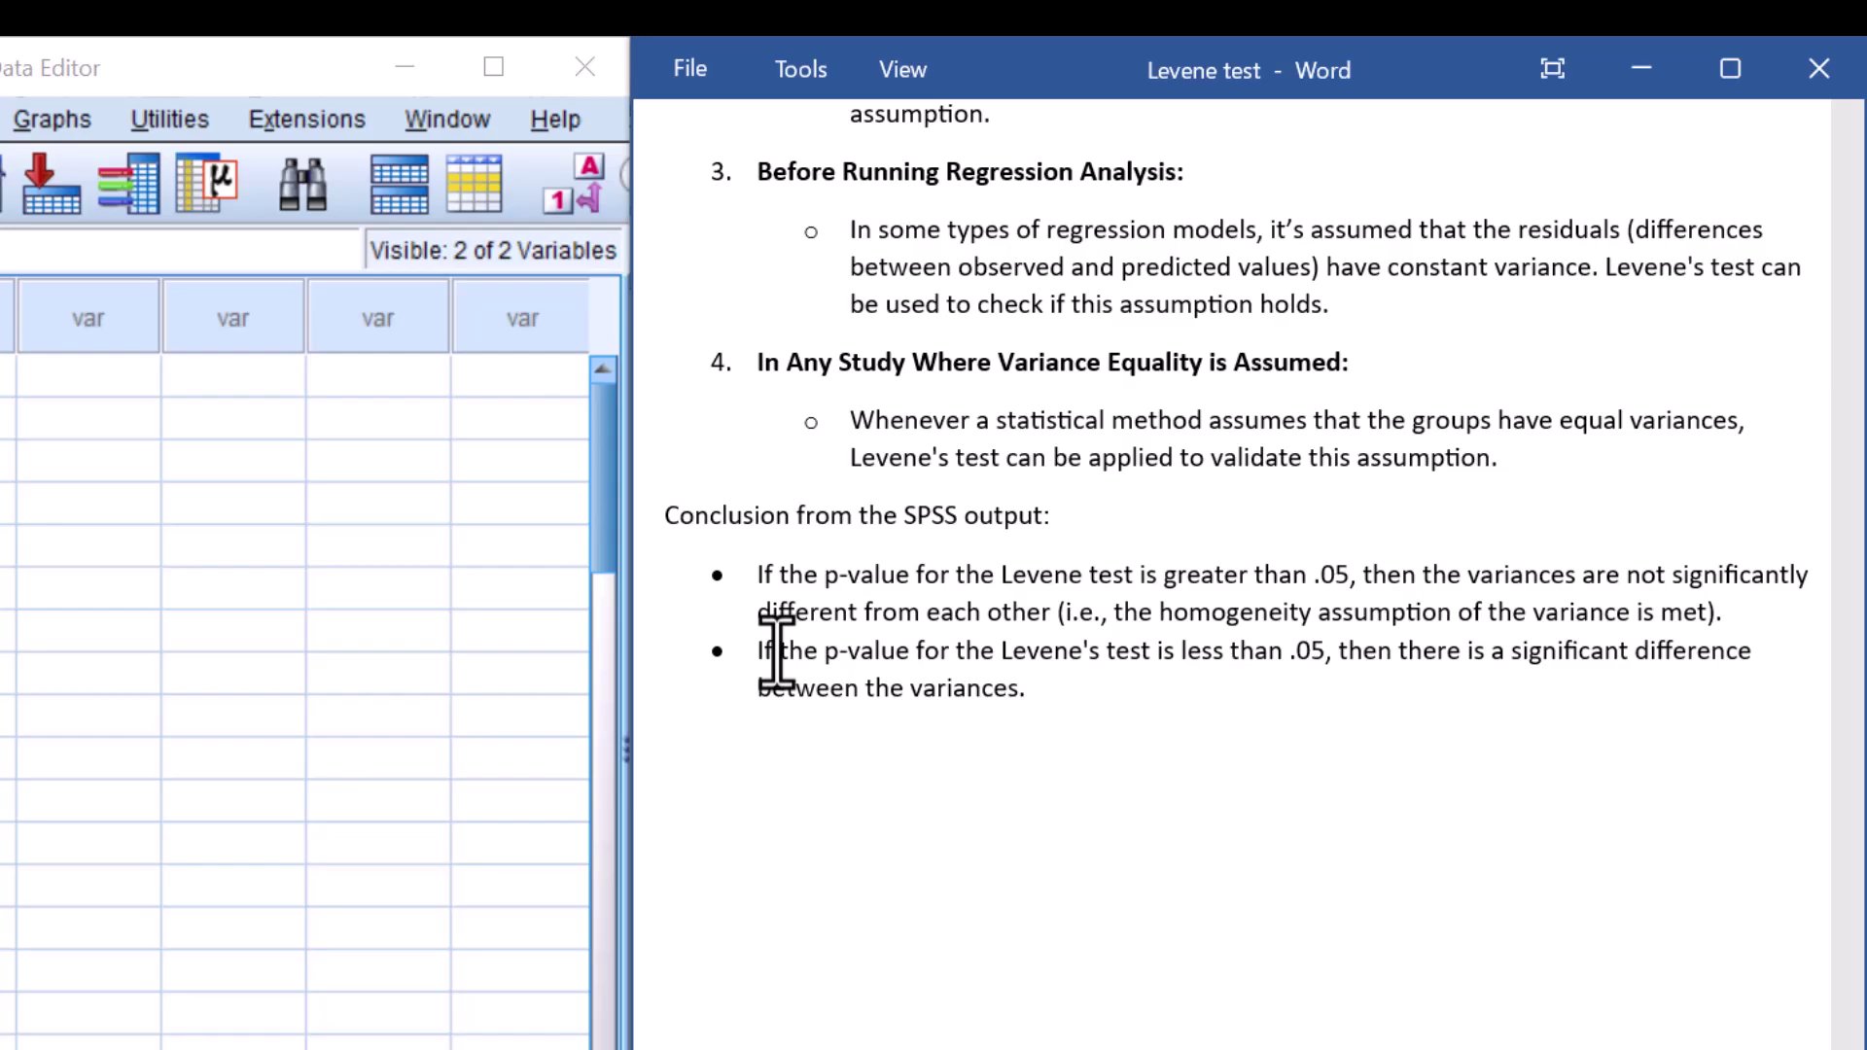
scroll(777, 651, down, 1)
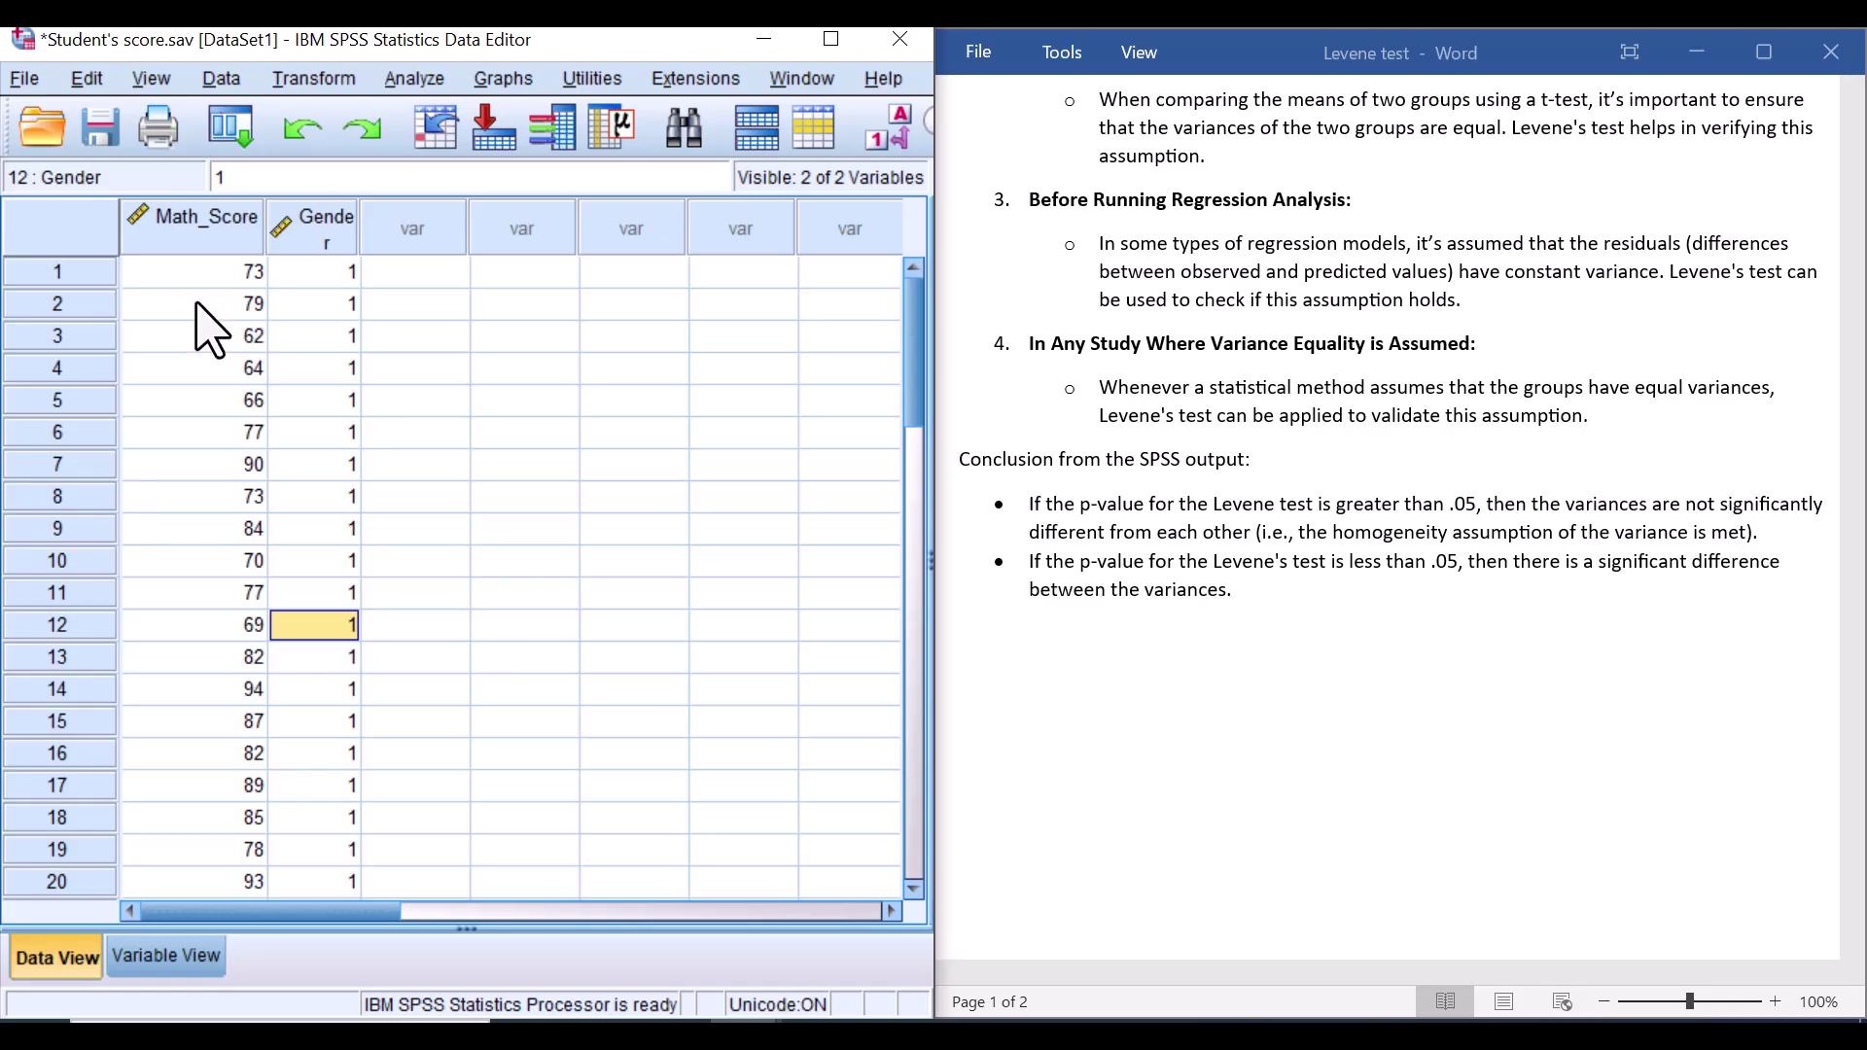
Switch to the SPSS Data Editor and review the Math_Score and Gender values across all cases
scroll(208, 324, down, 8)
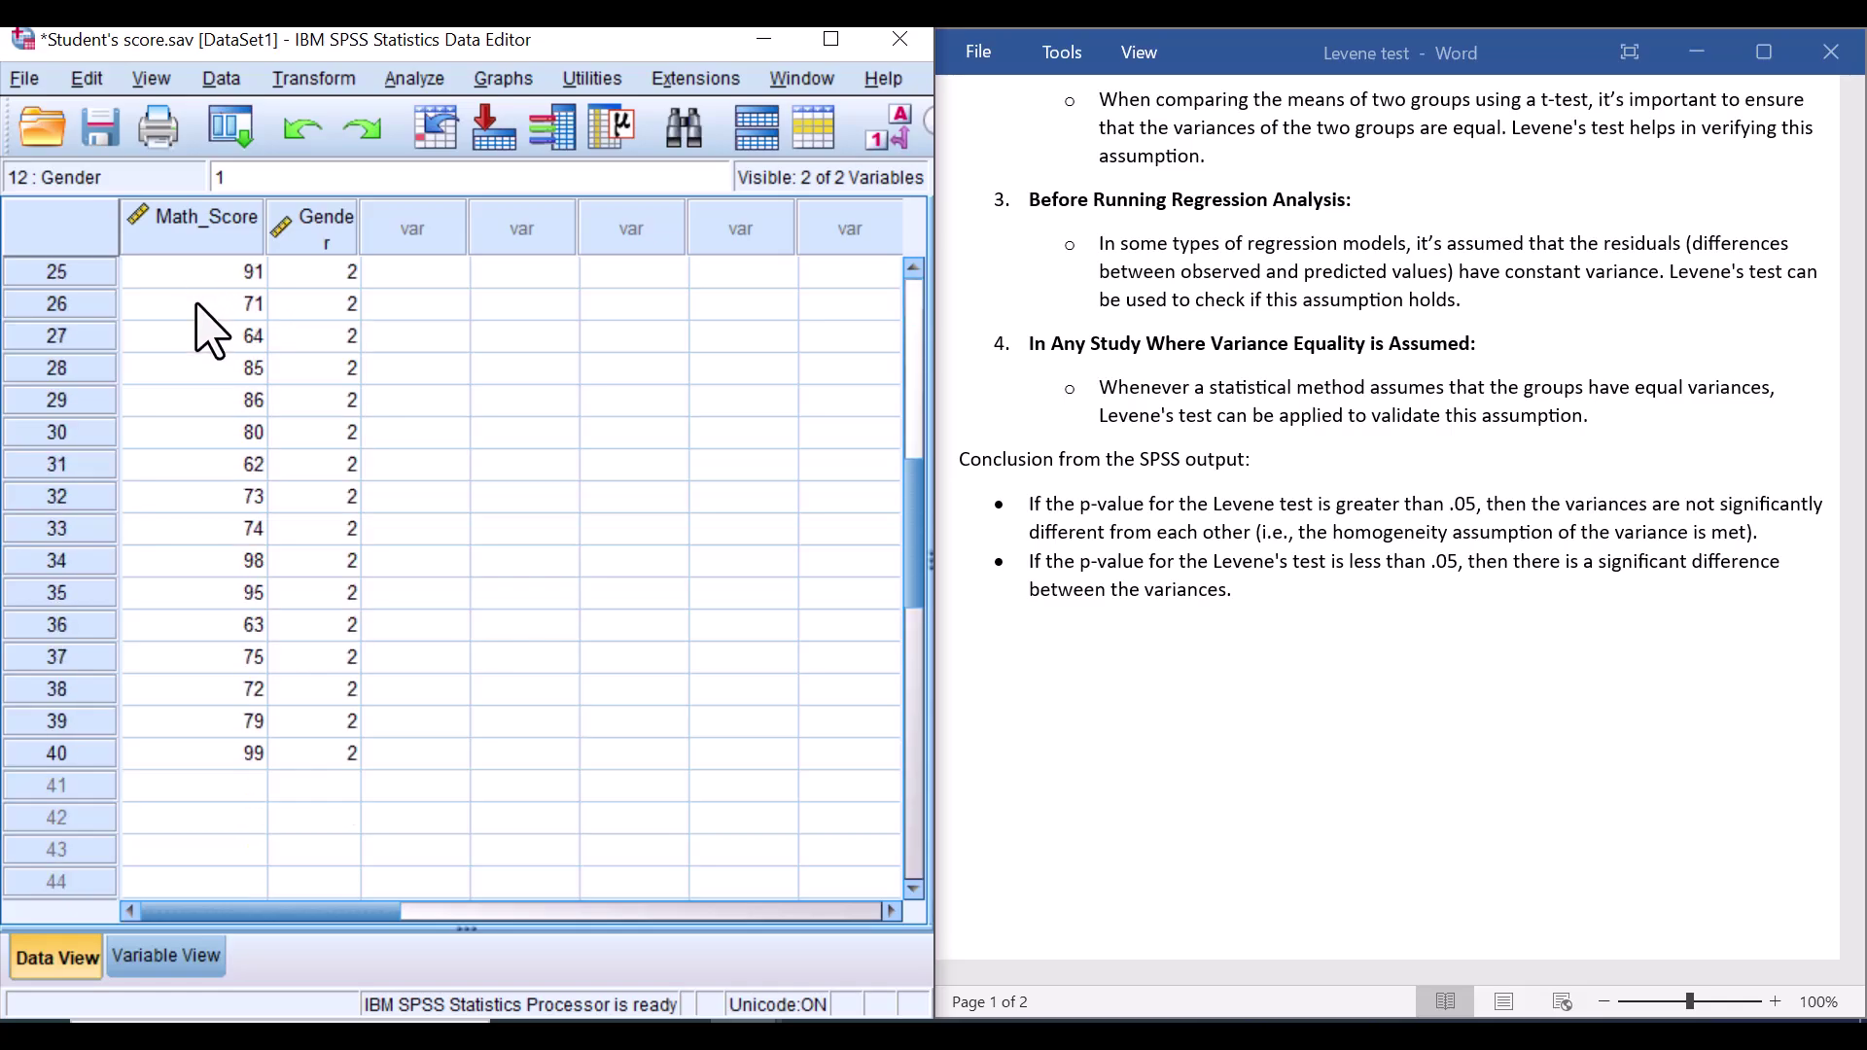
scroll(196, 304, up, 8)
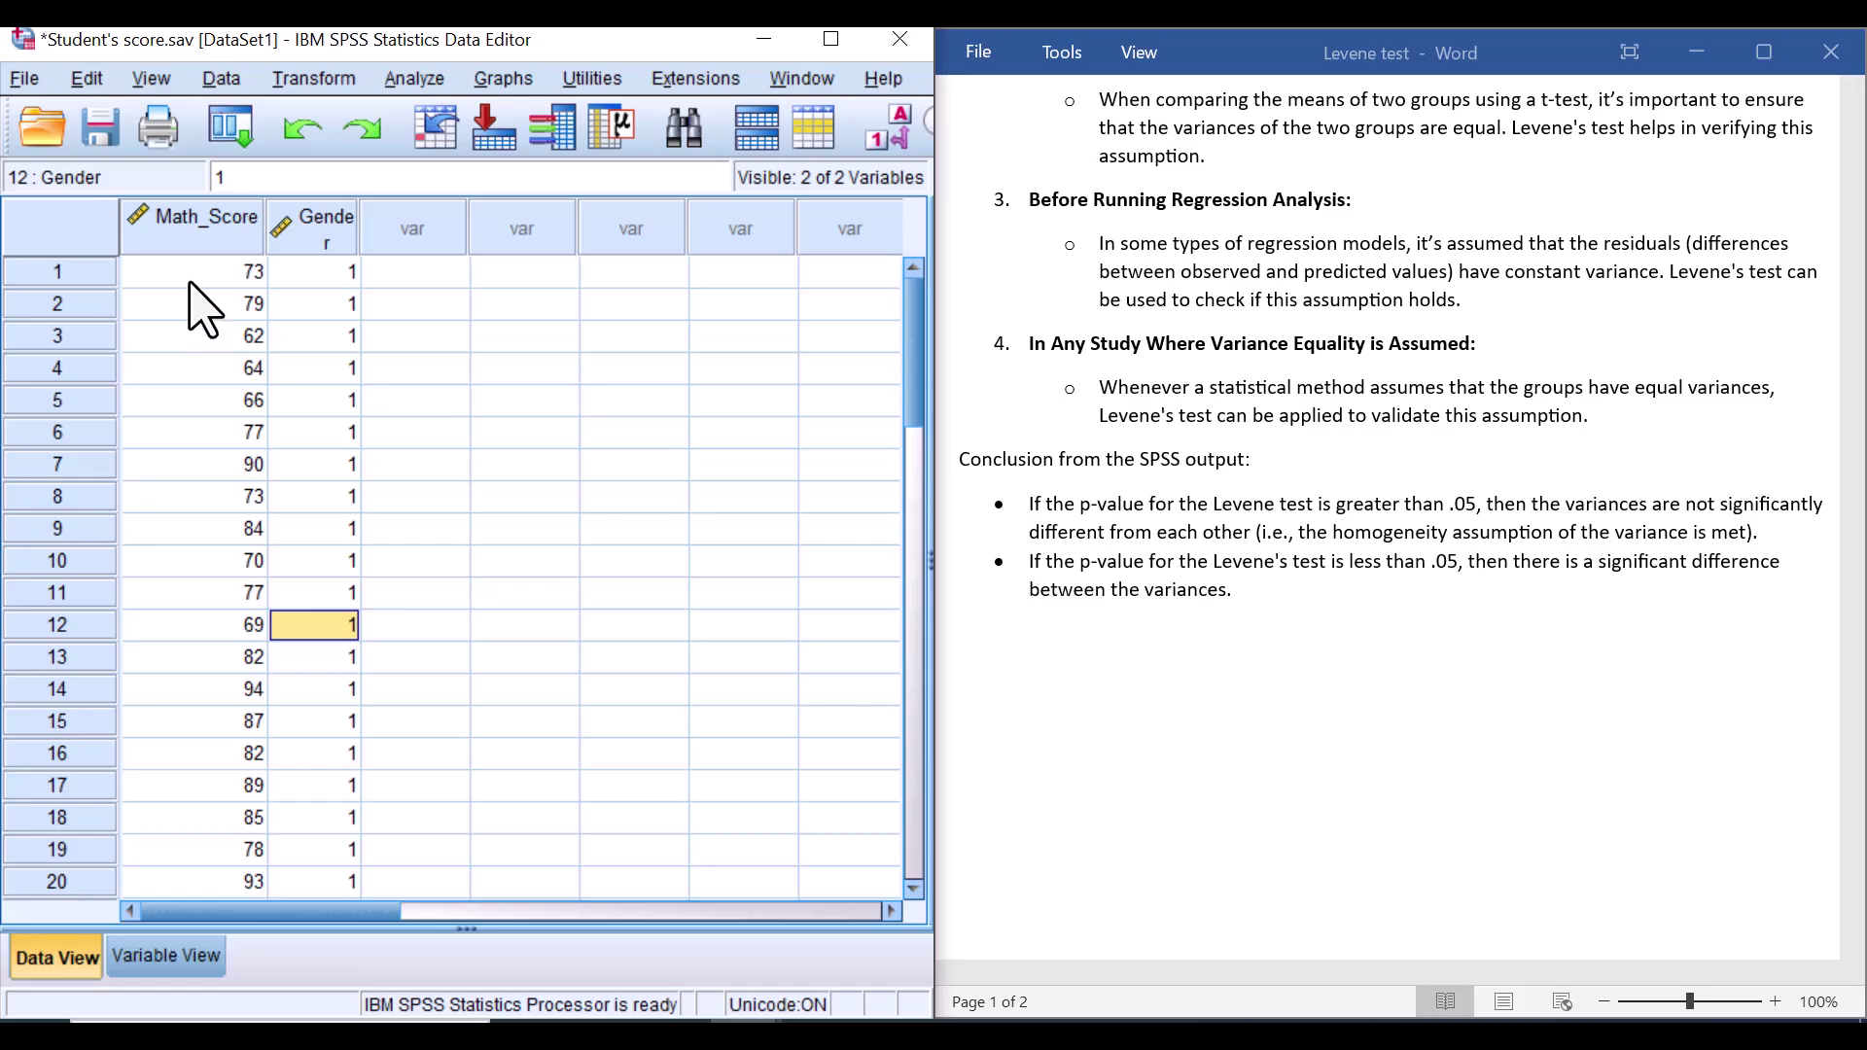
click(308, 272)
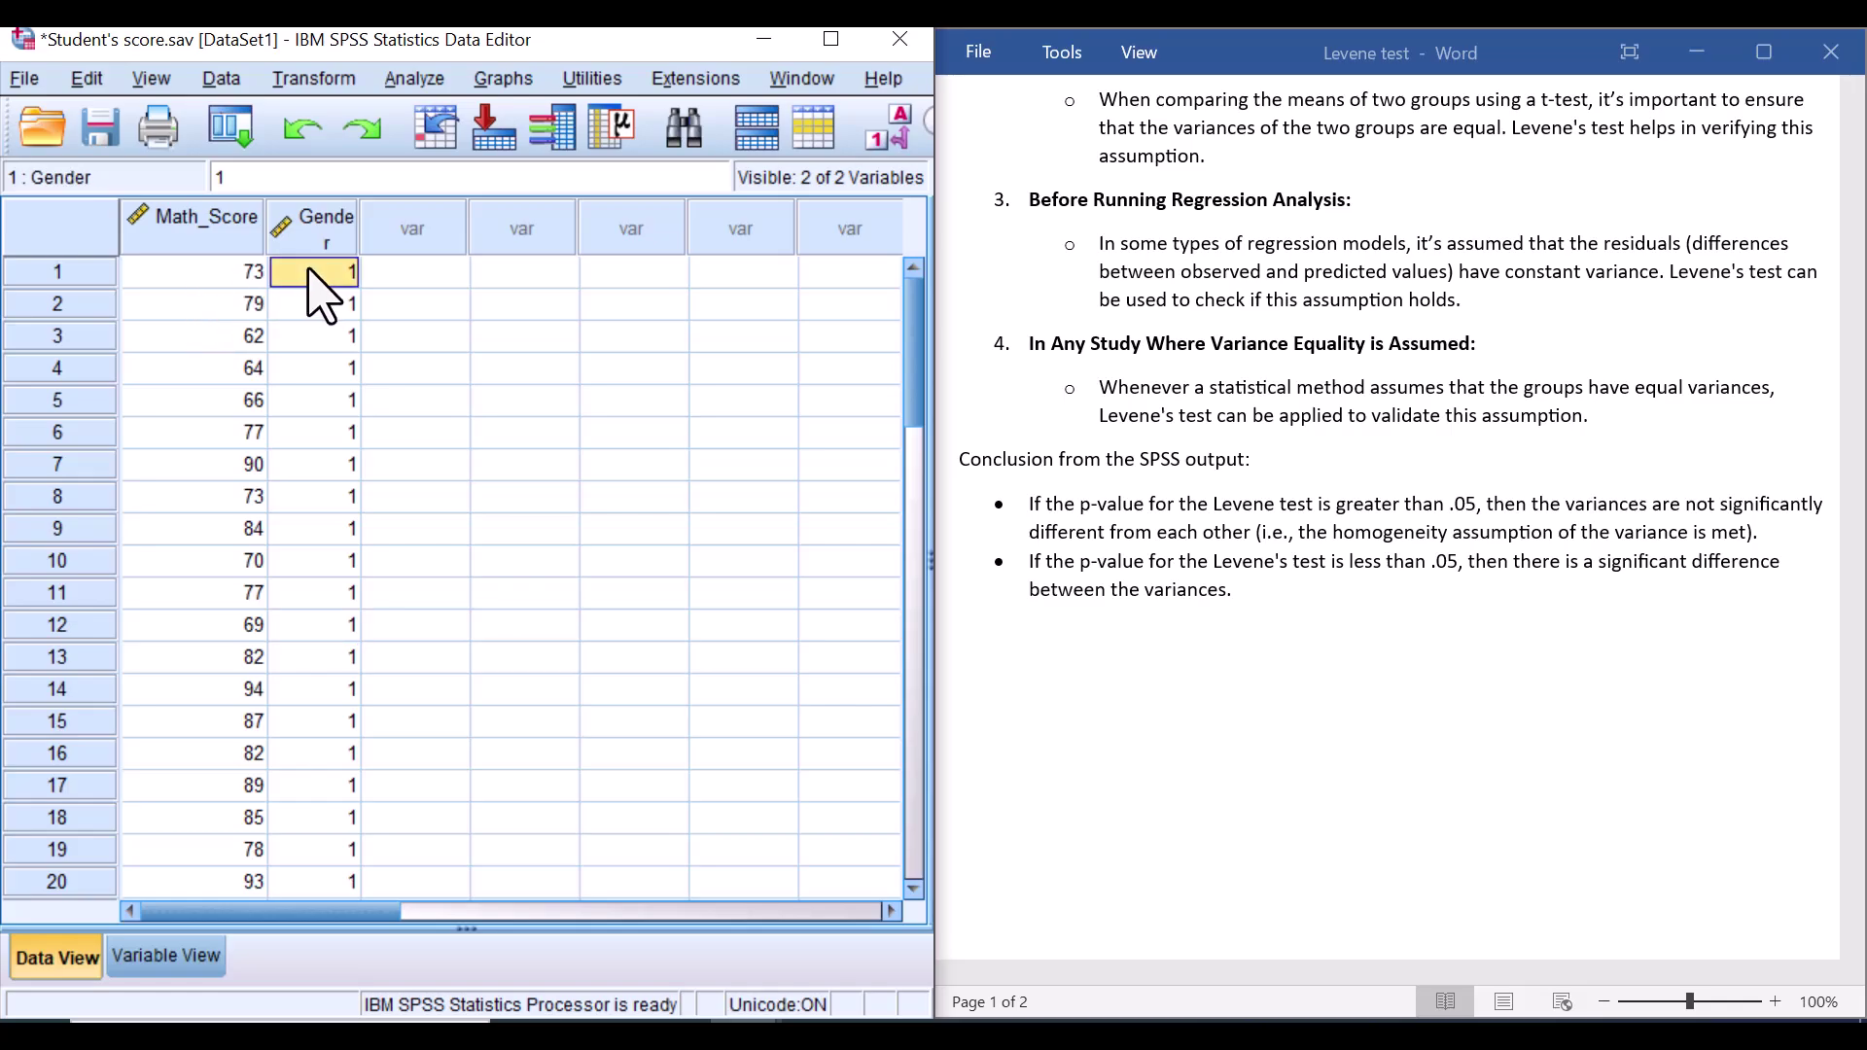
Show the variable definitions in a maximized Data Editor and inspect the value labels assigned to Gender
click(167, 960)
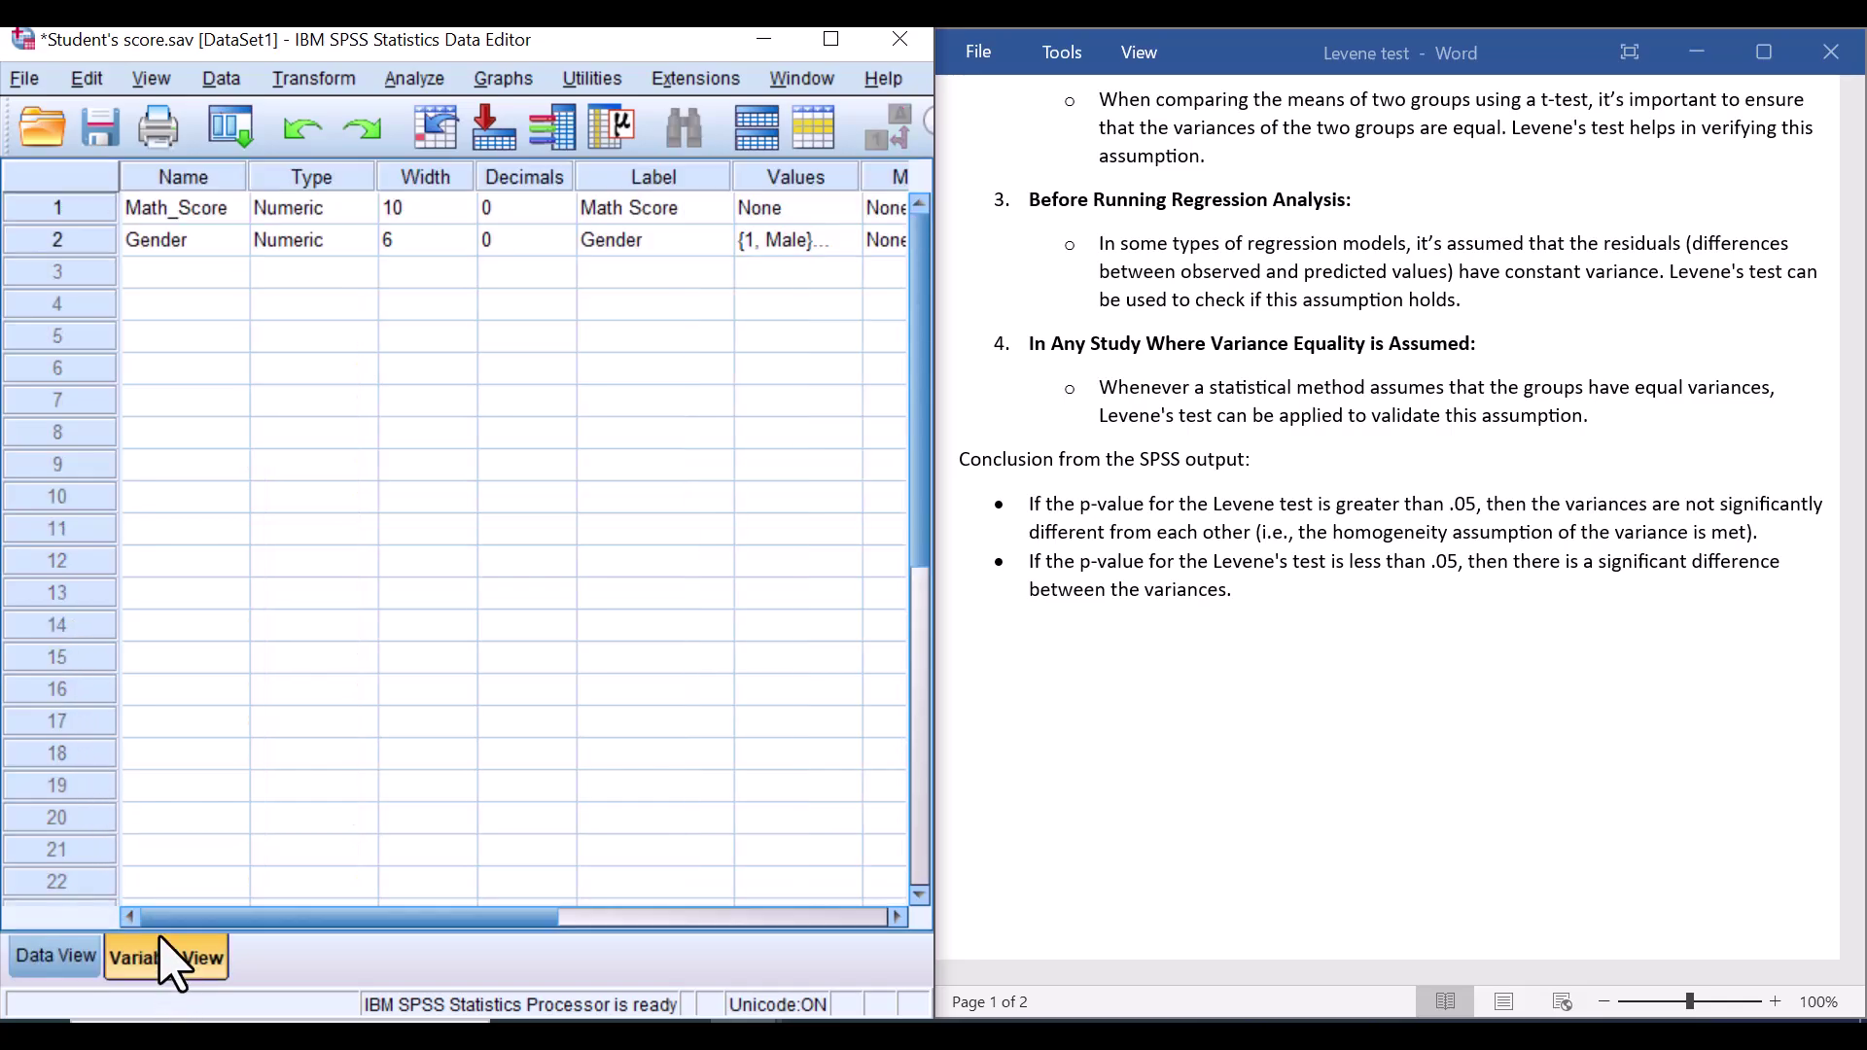
click(832, 40)
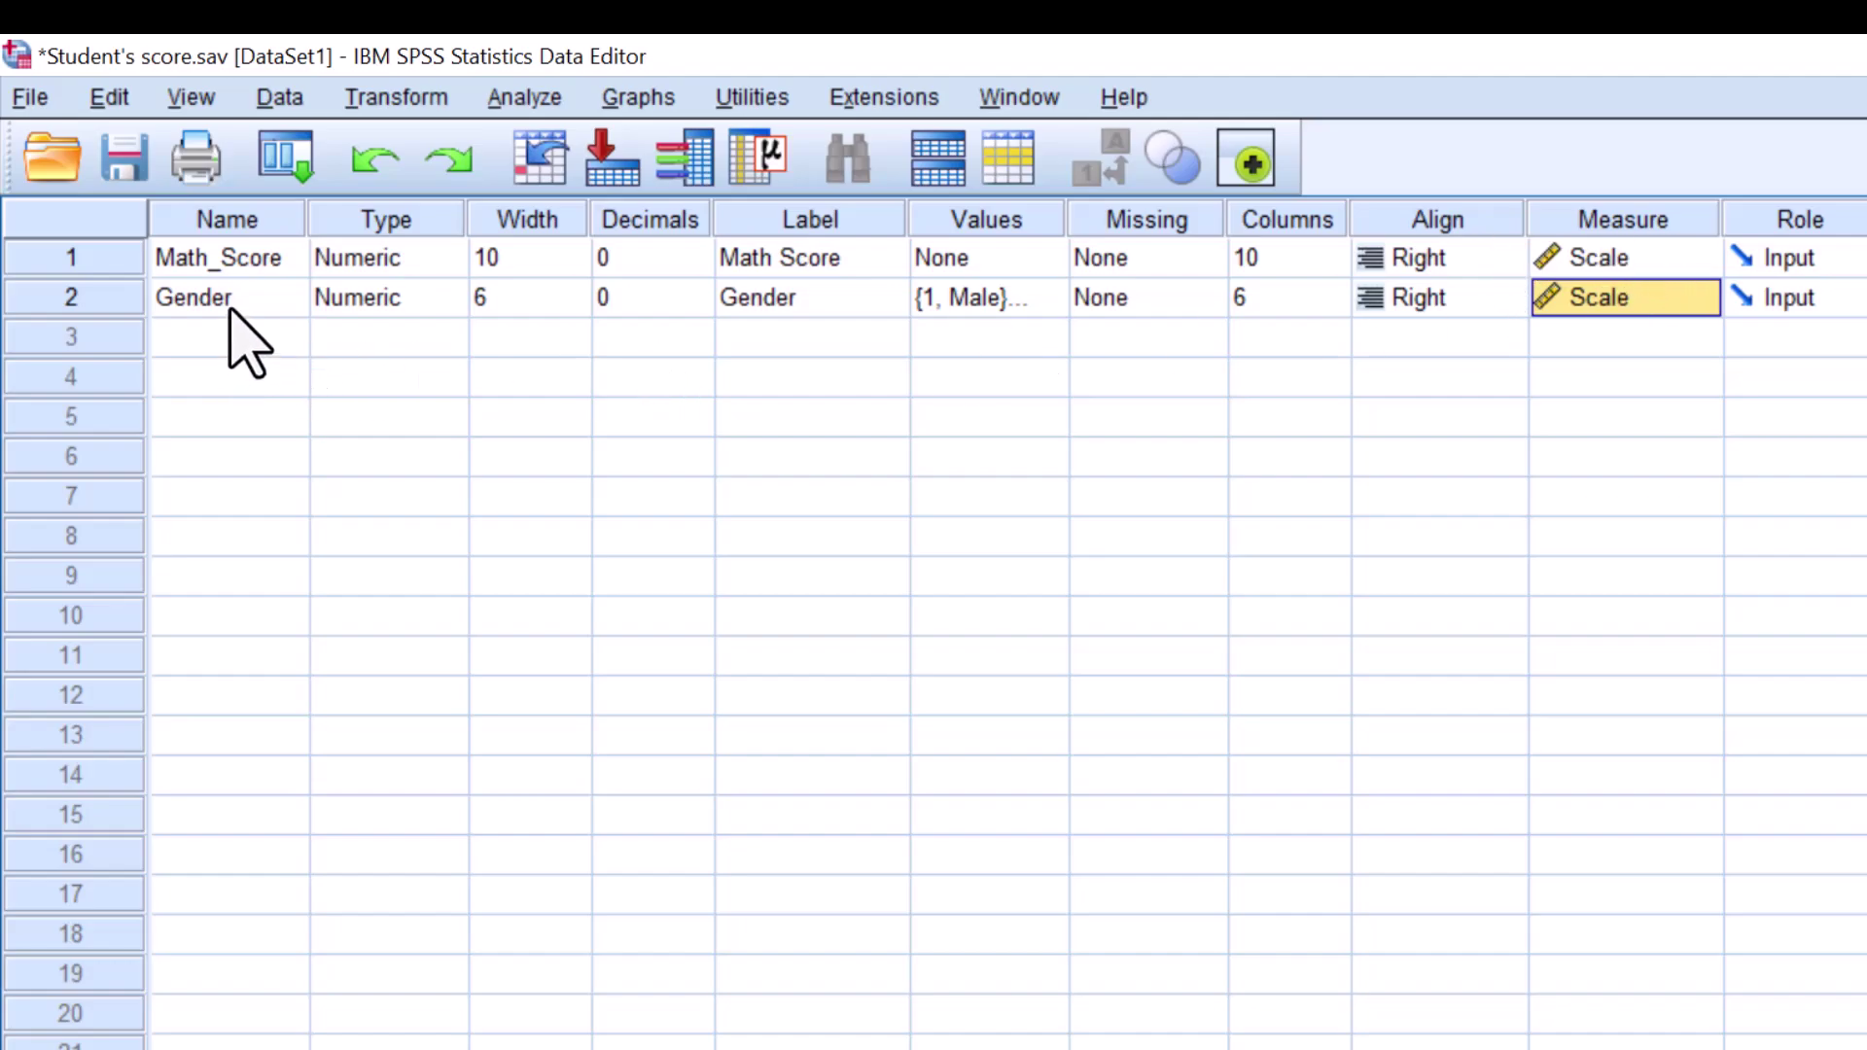
click(957, 300)
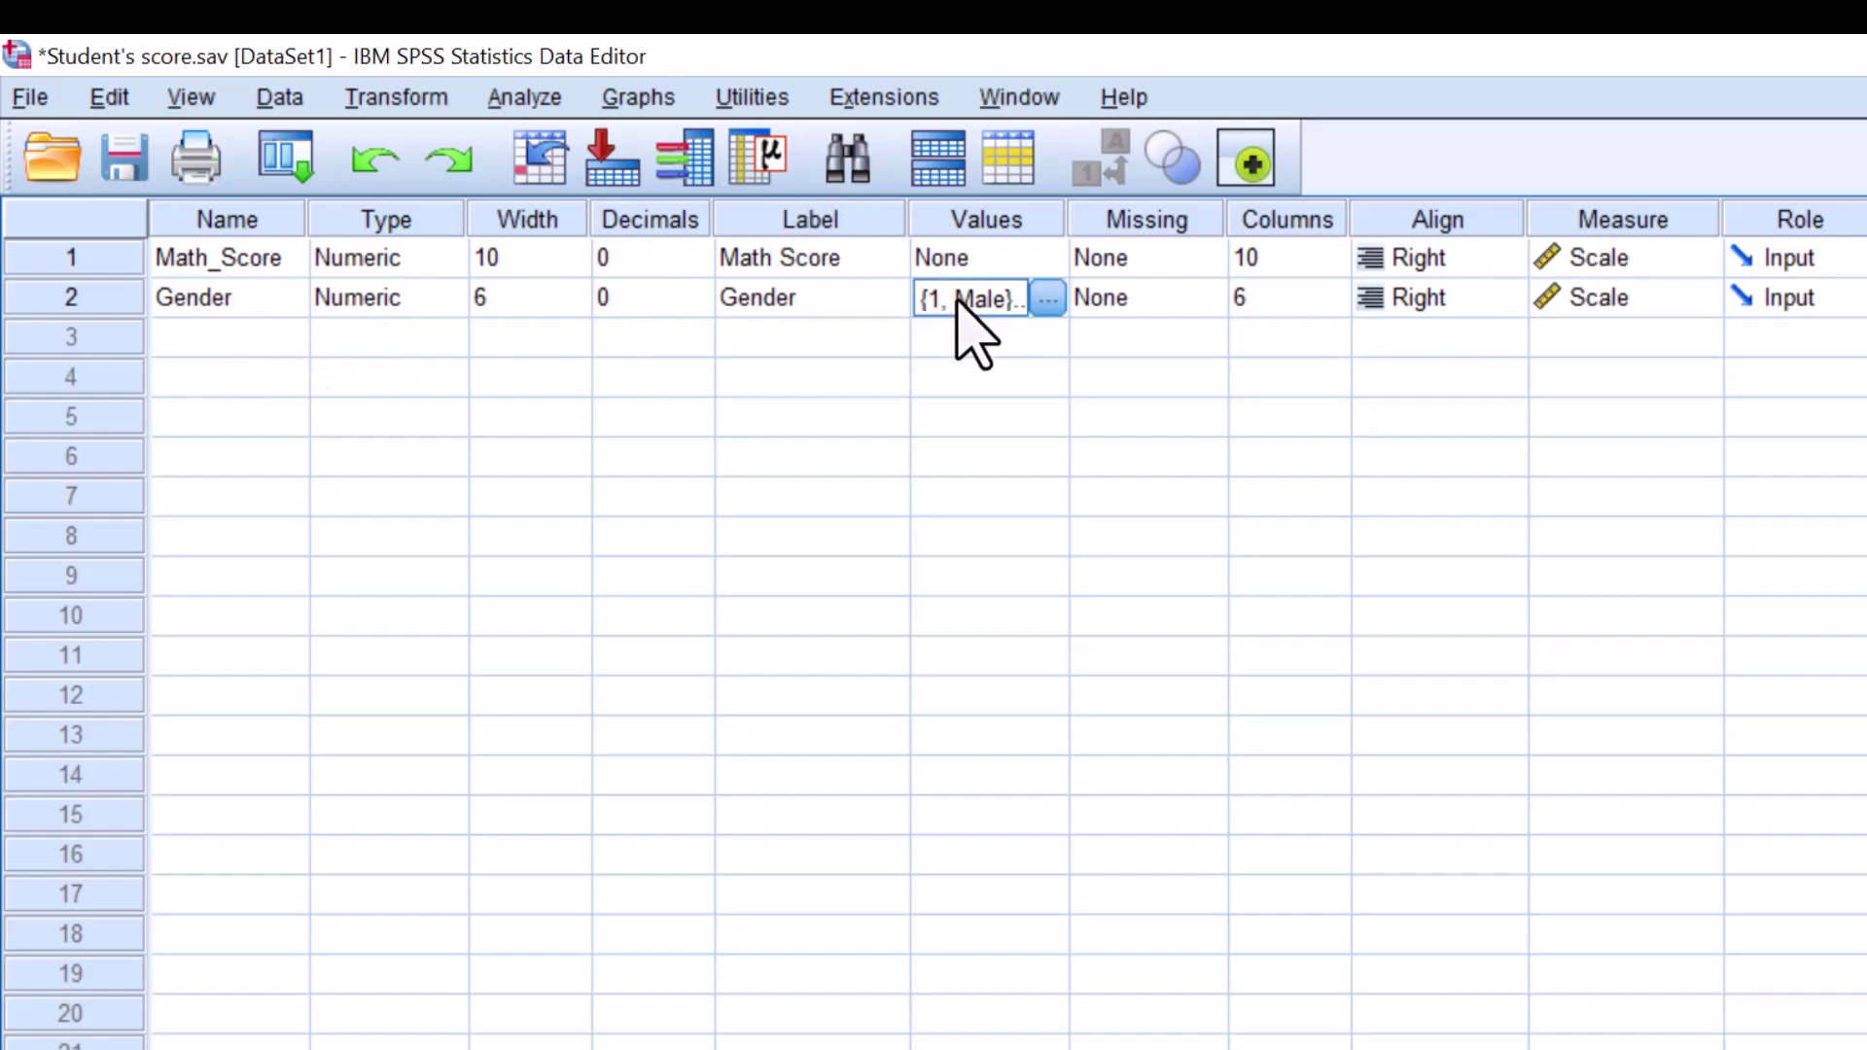
click(1045, 300)
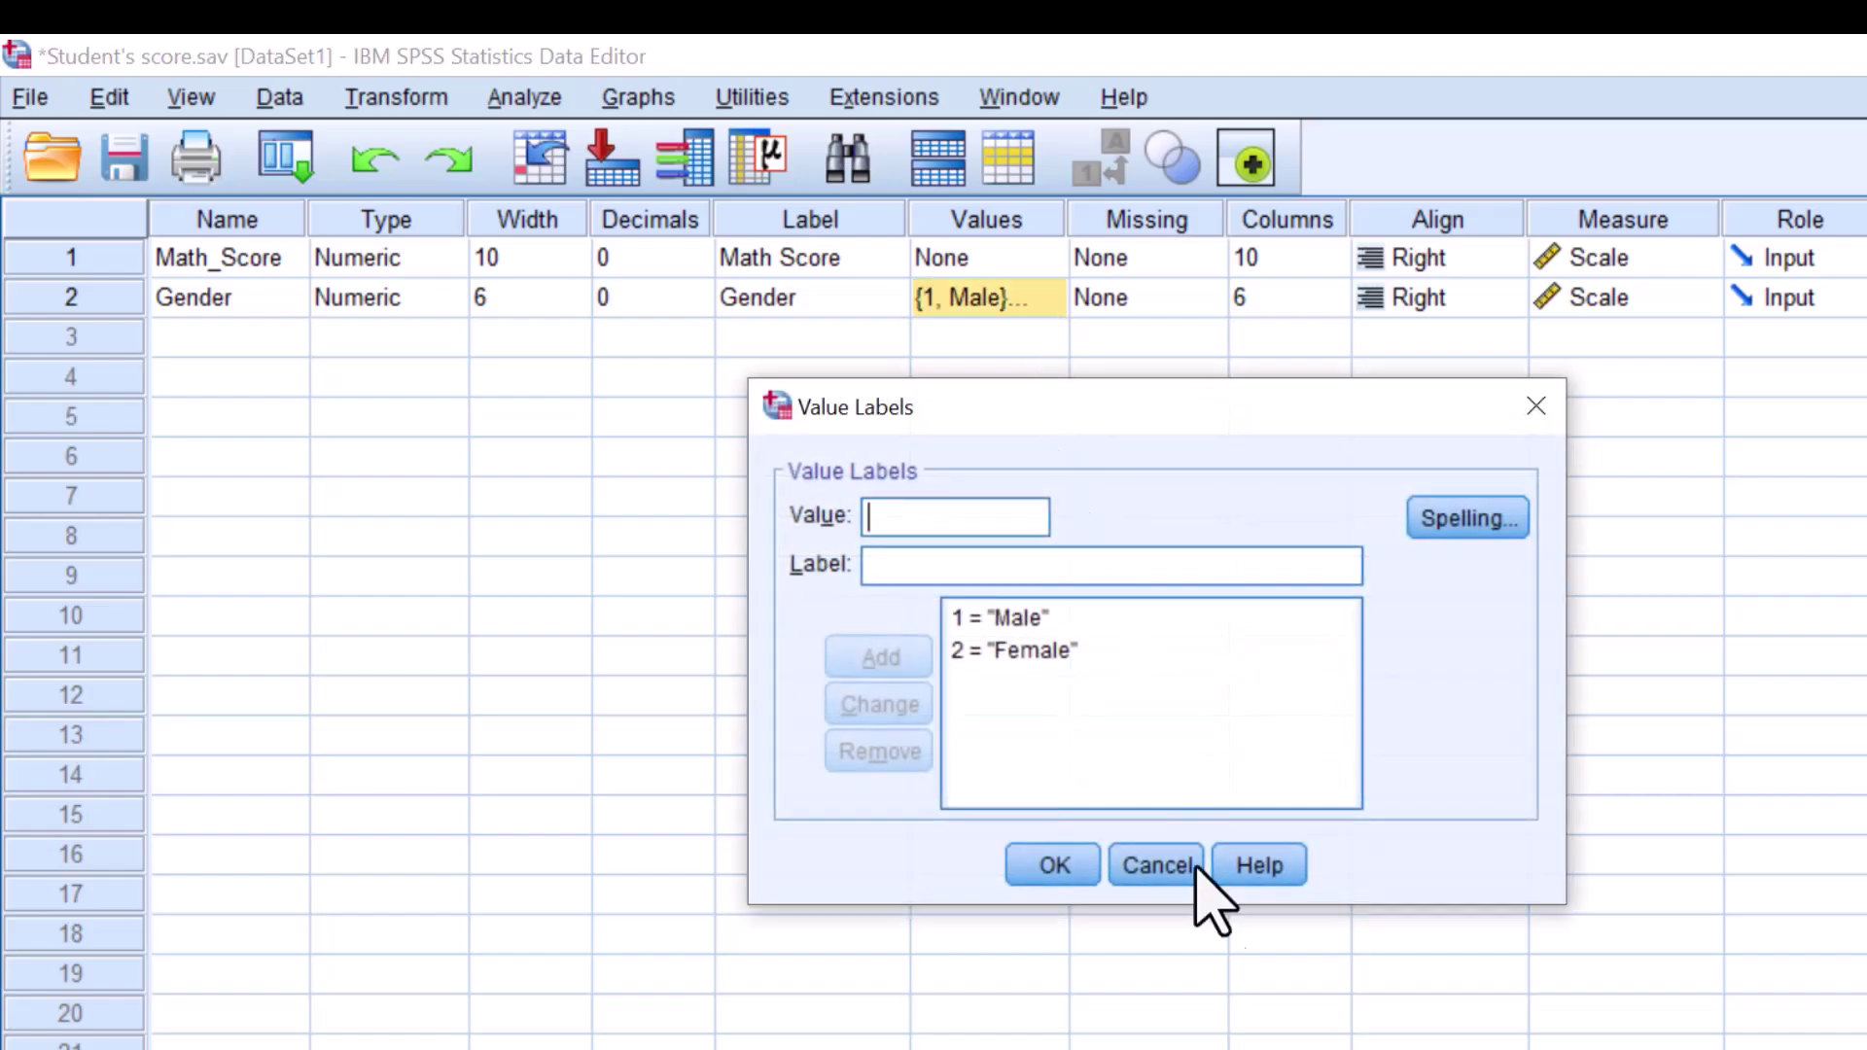
click(1176, 867)
Set the measurement level of Gender to Nominal and return to the data values
click(1585, 298)
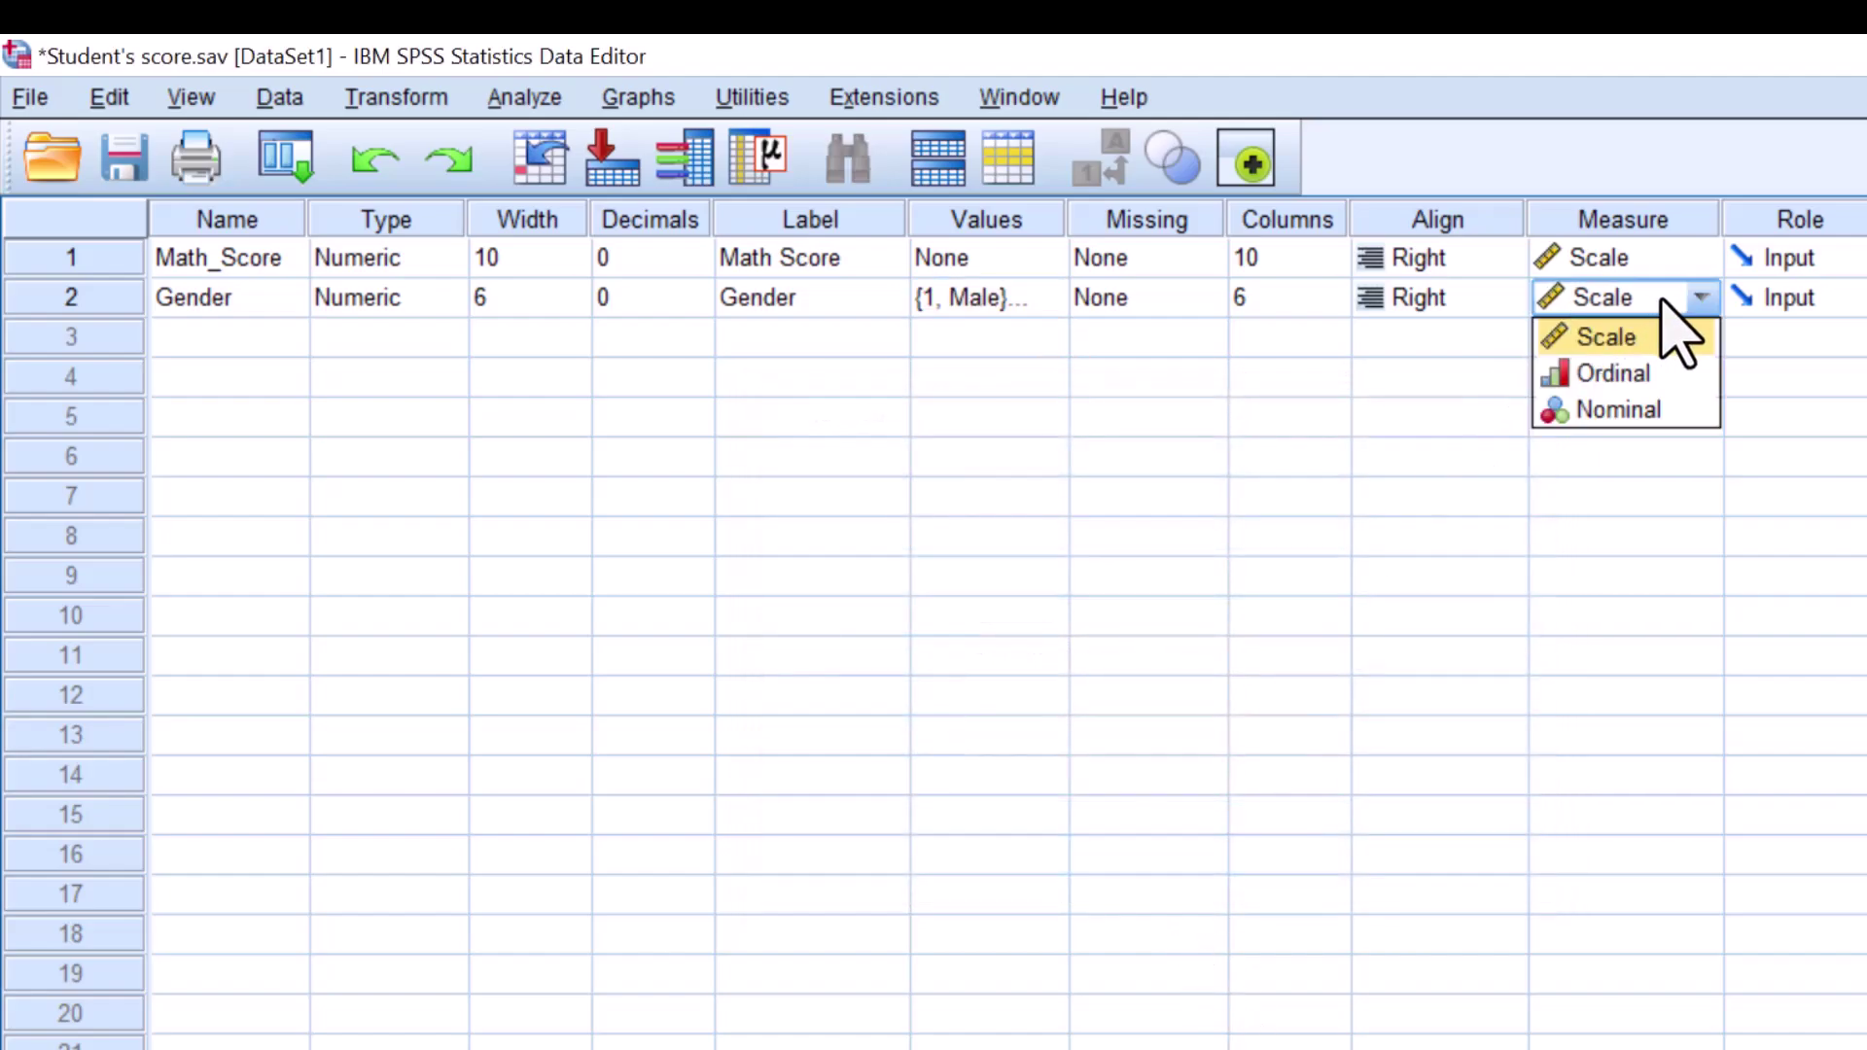
click(1623, 409)
click(51, 958)
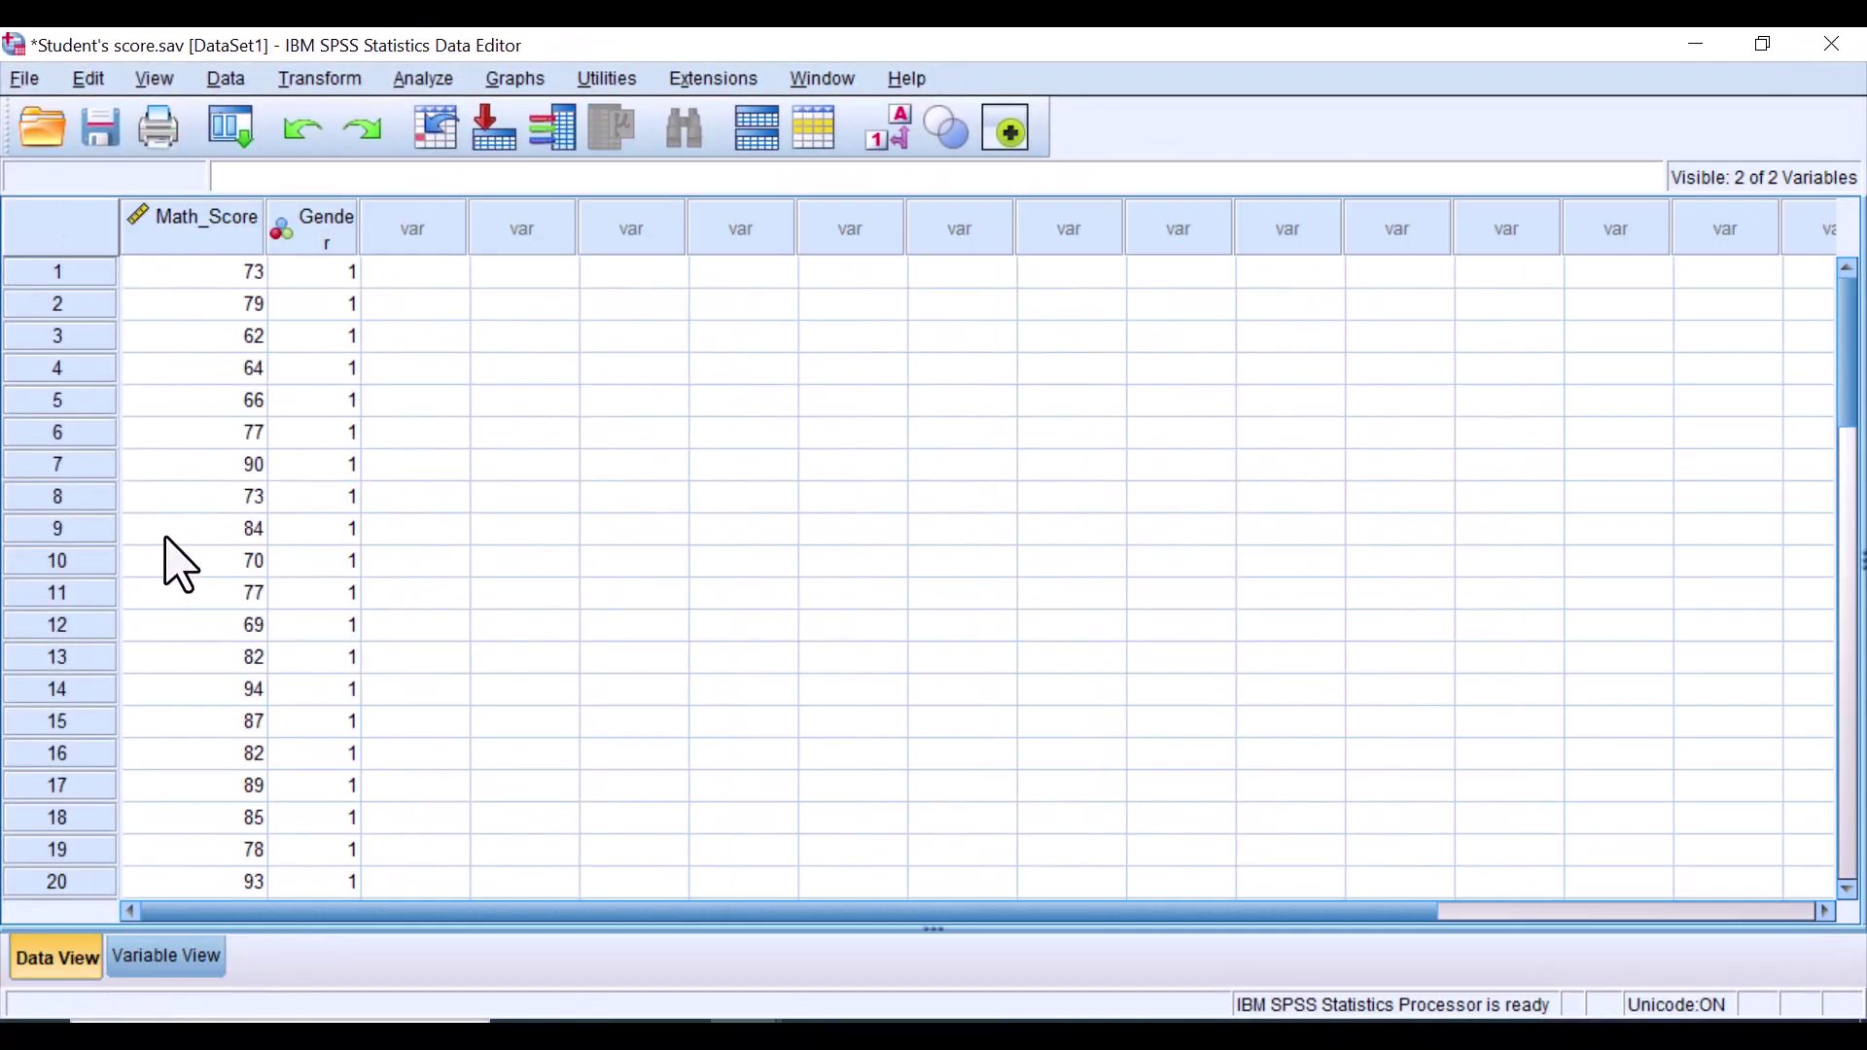
Set up a One-Way ANOVA with Math Score as the dependent variable and Gender as the factor
click(229, 273)
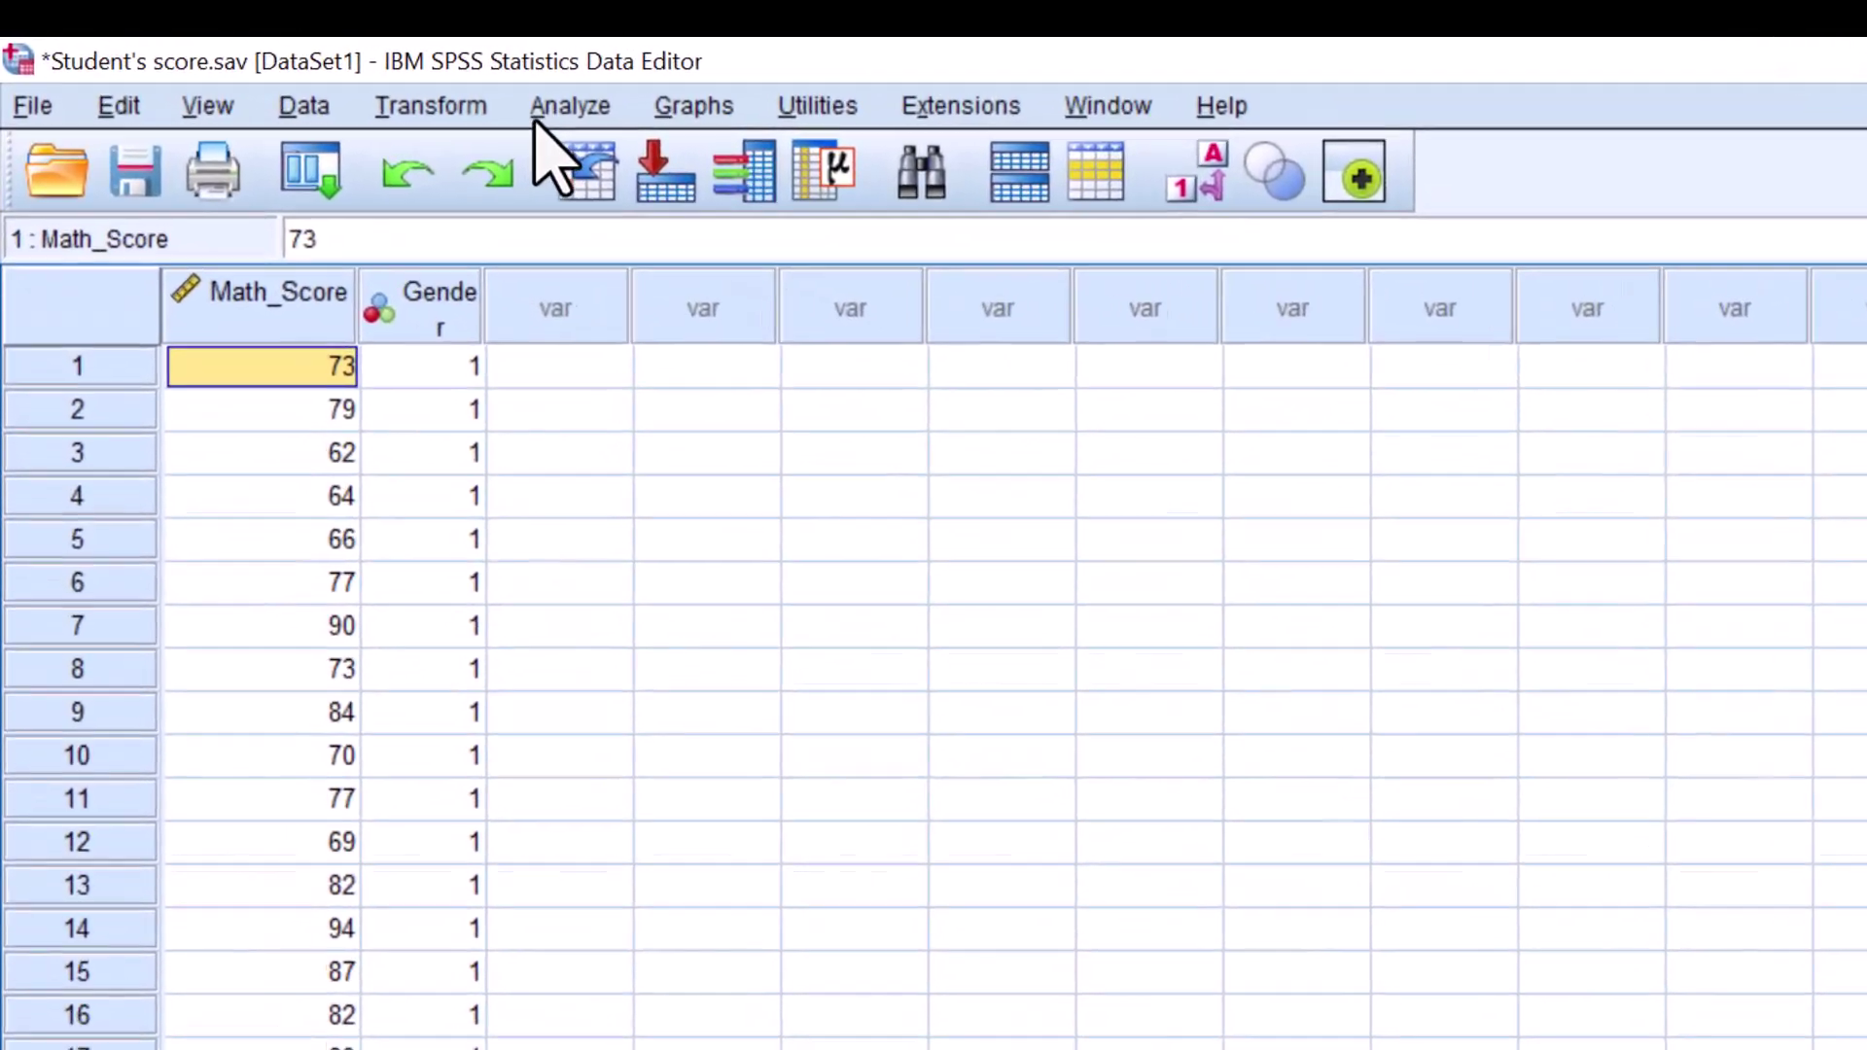
click(413, 80)
mouse_move(802, 374)
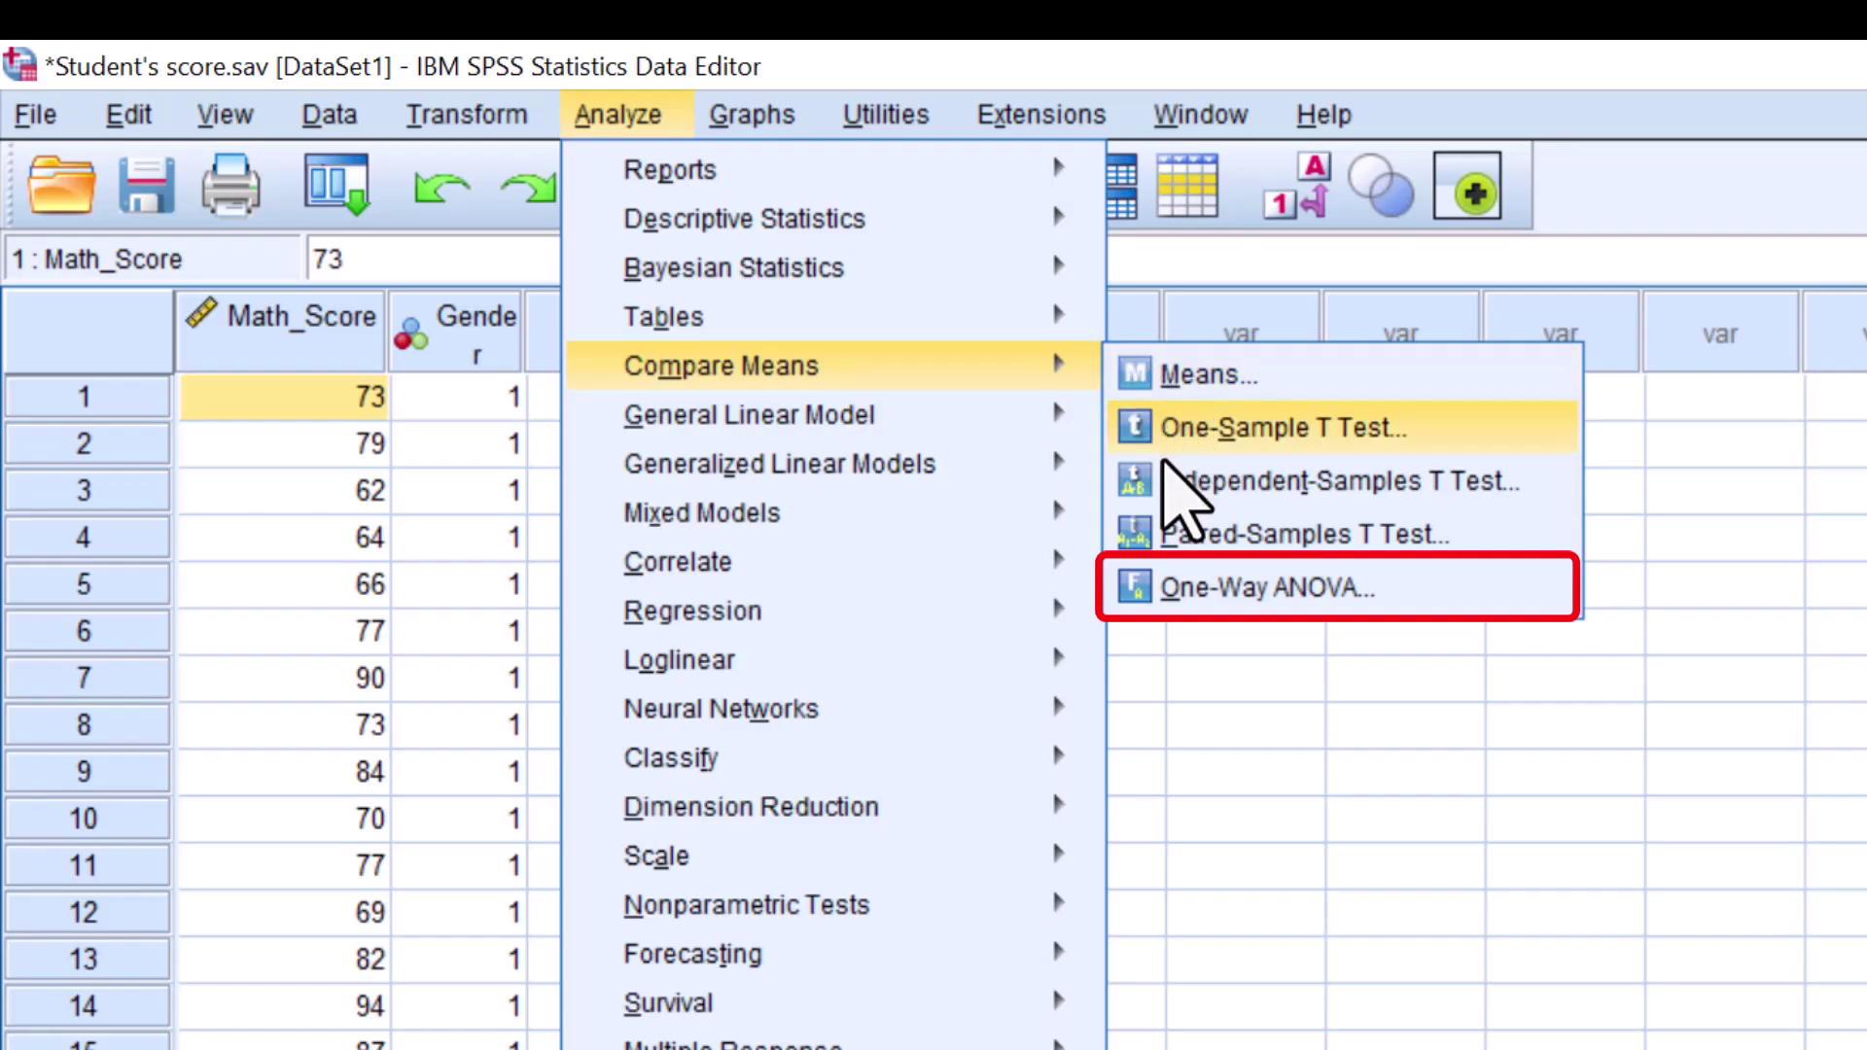
click(1171, 588)
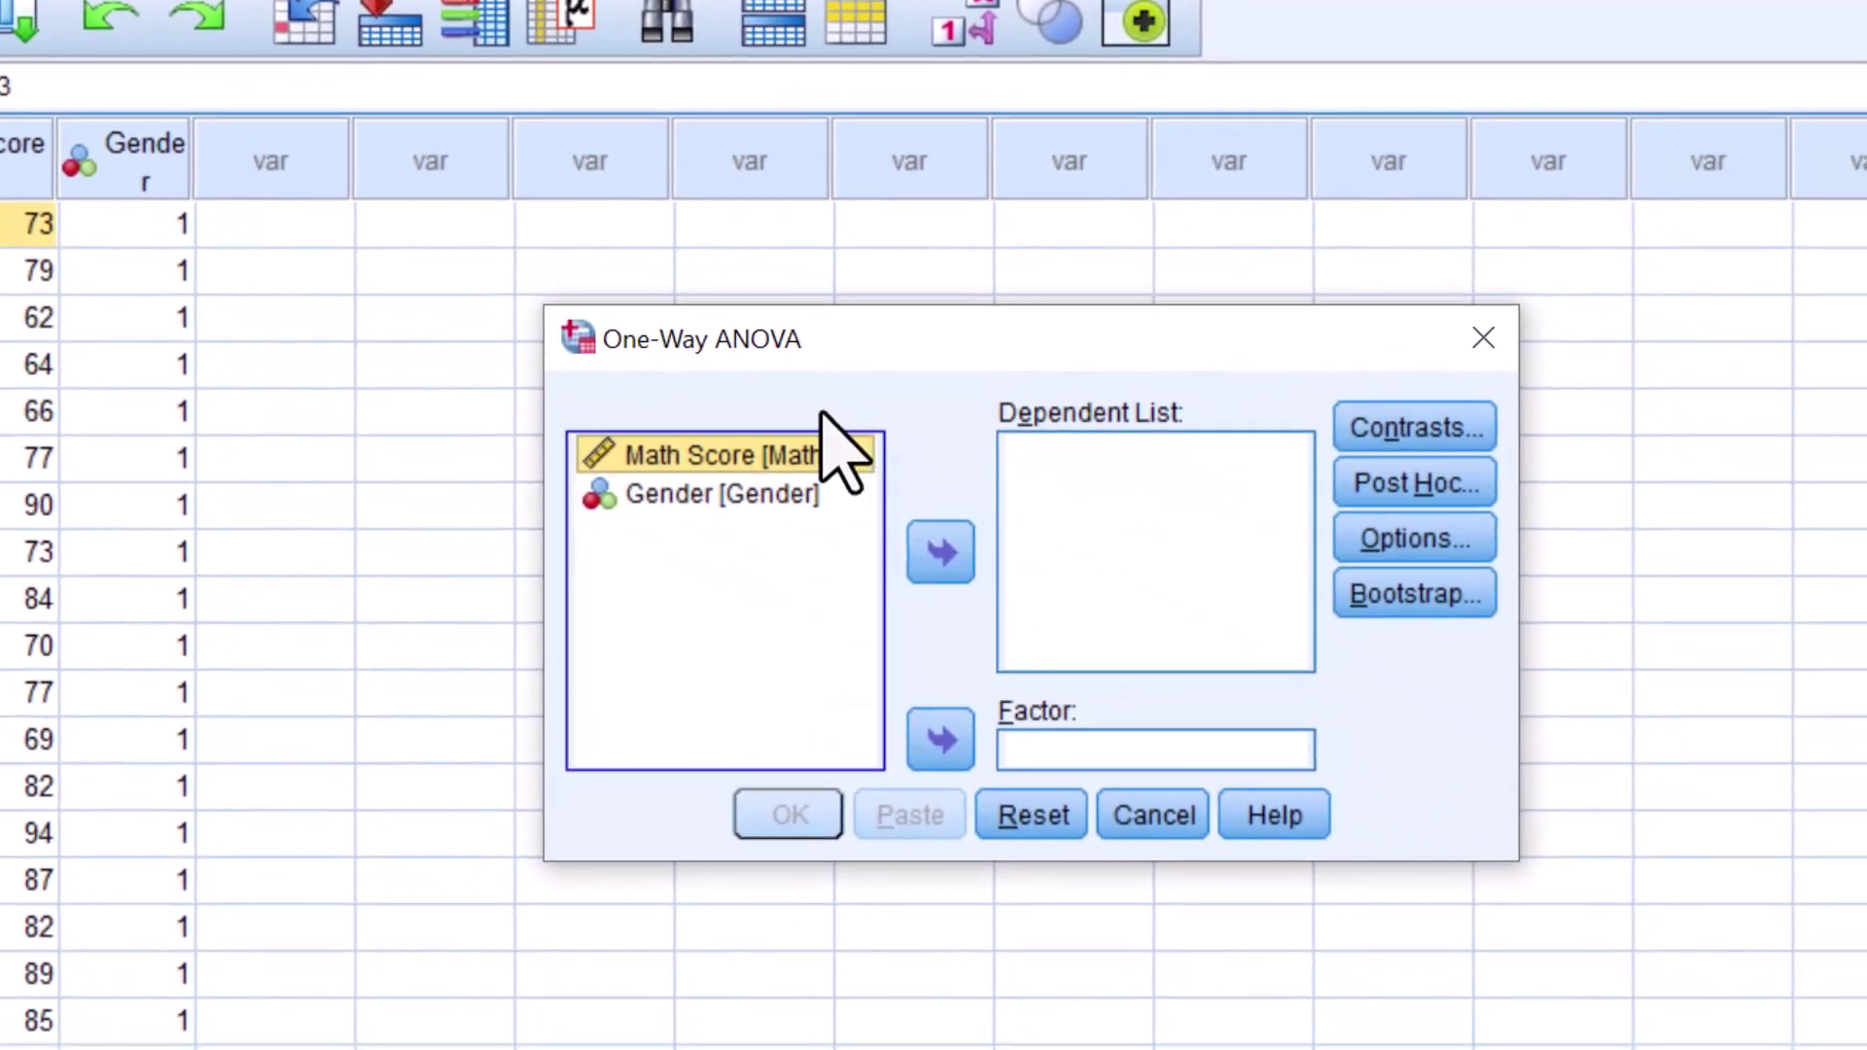
click(931, 552)
click(788, 458)
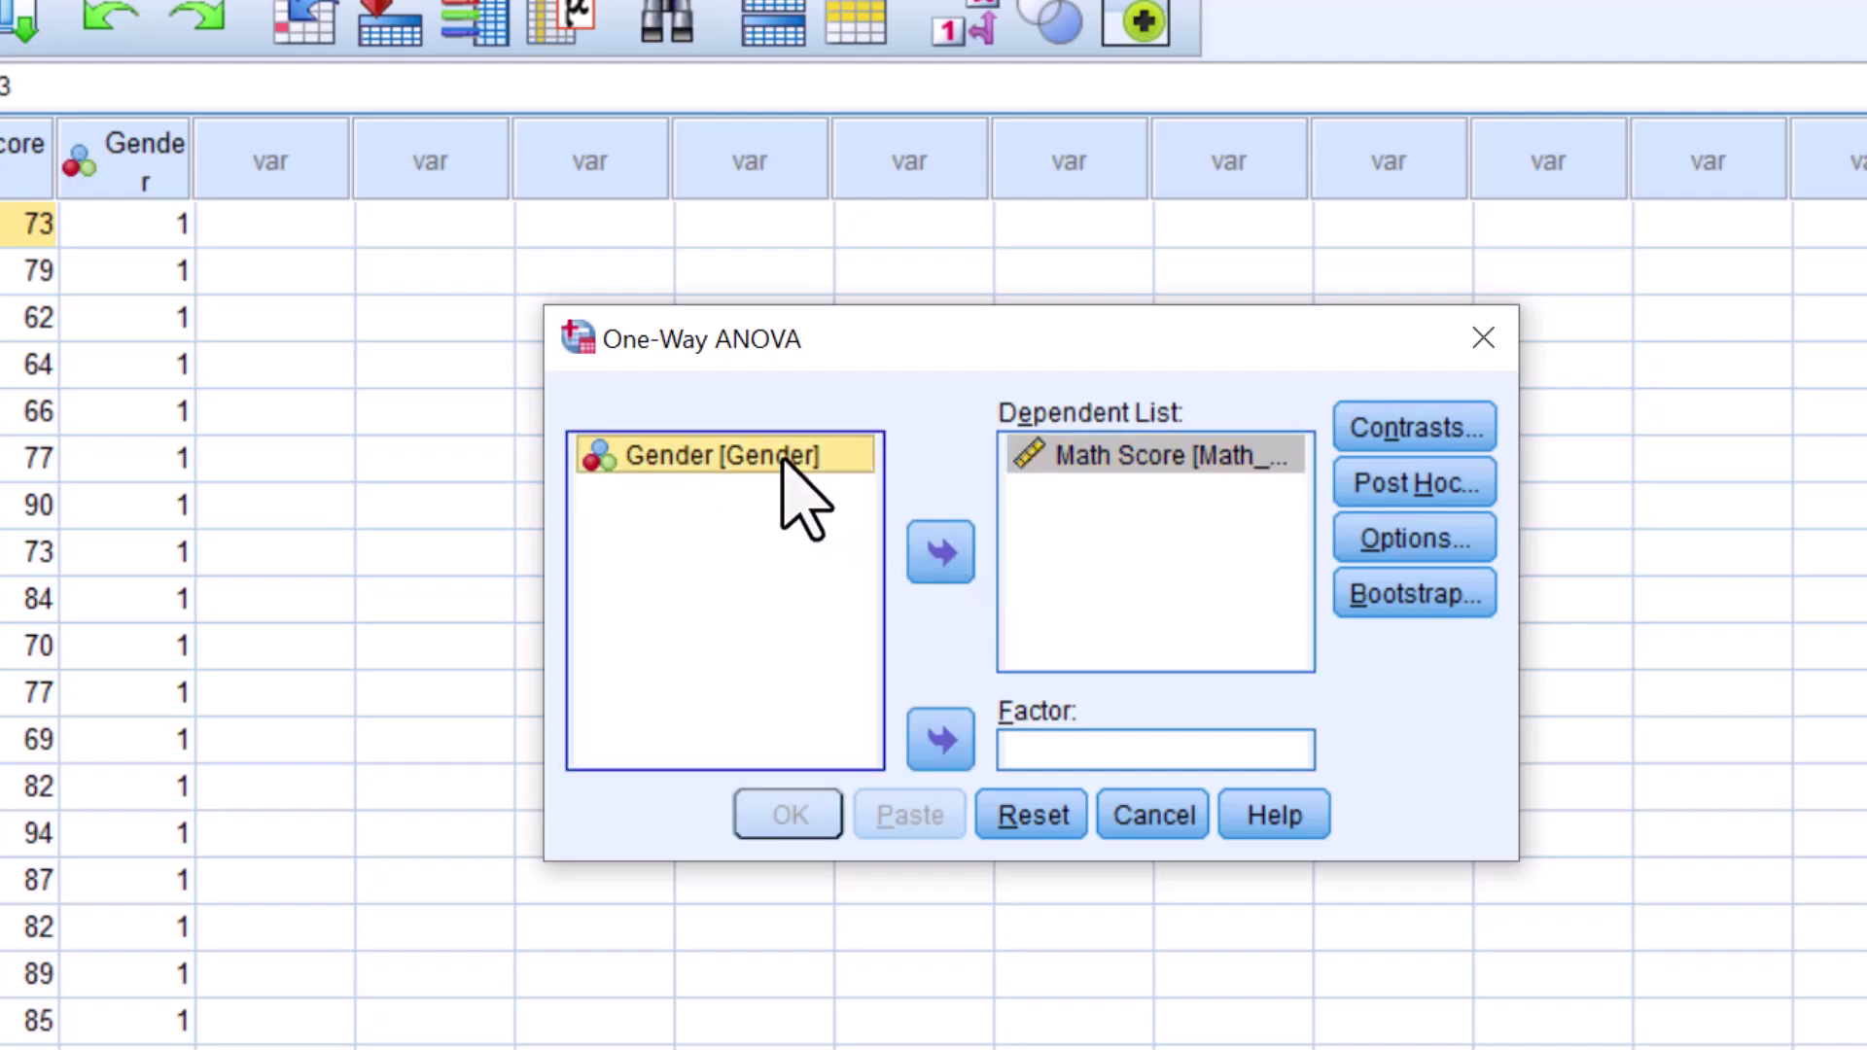
click(940, 739)
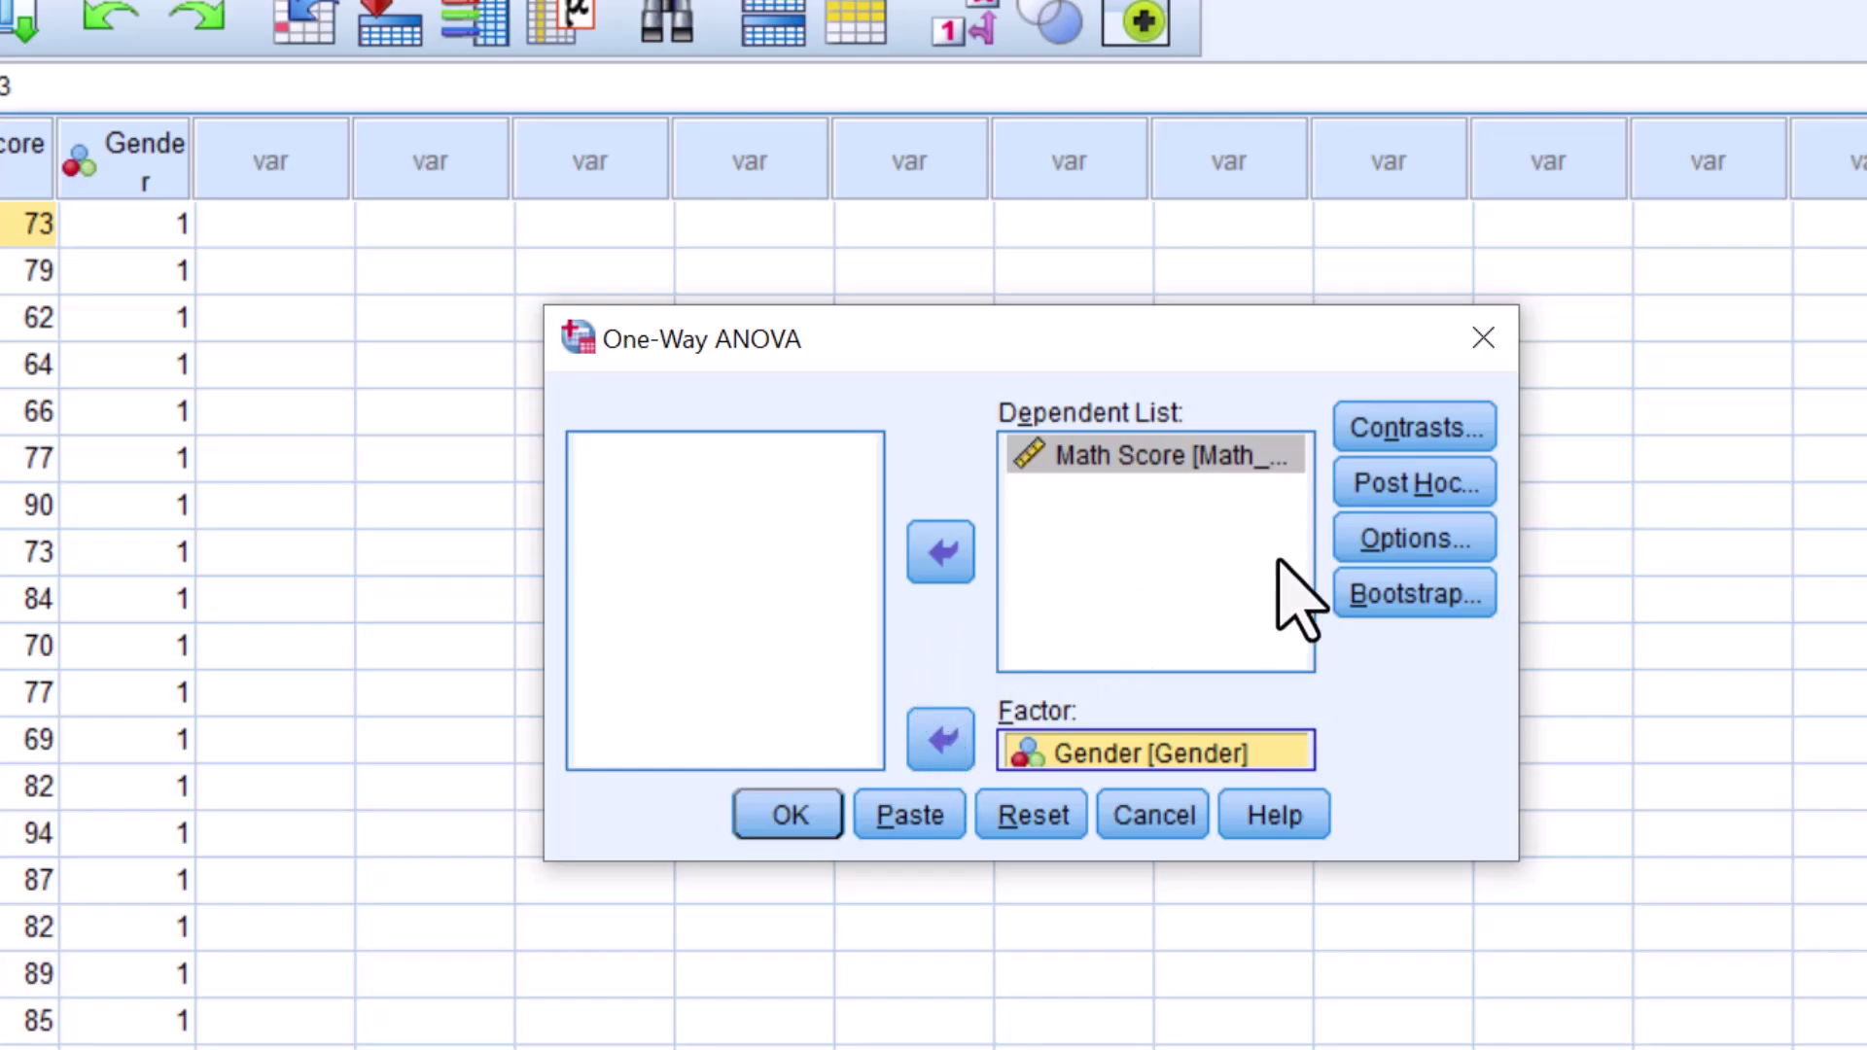
Include the Homogeneity of variance test in the One-Way ANOVA options and run the analysis
click(1371, 545)
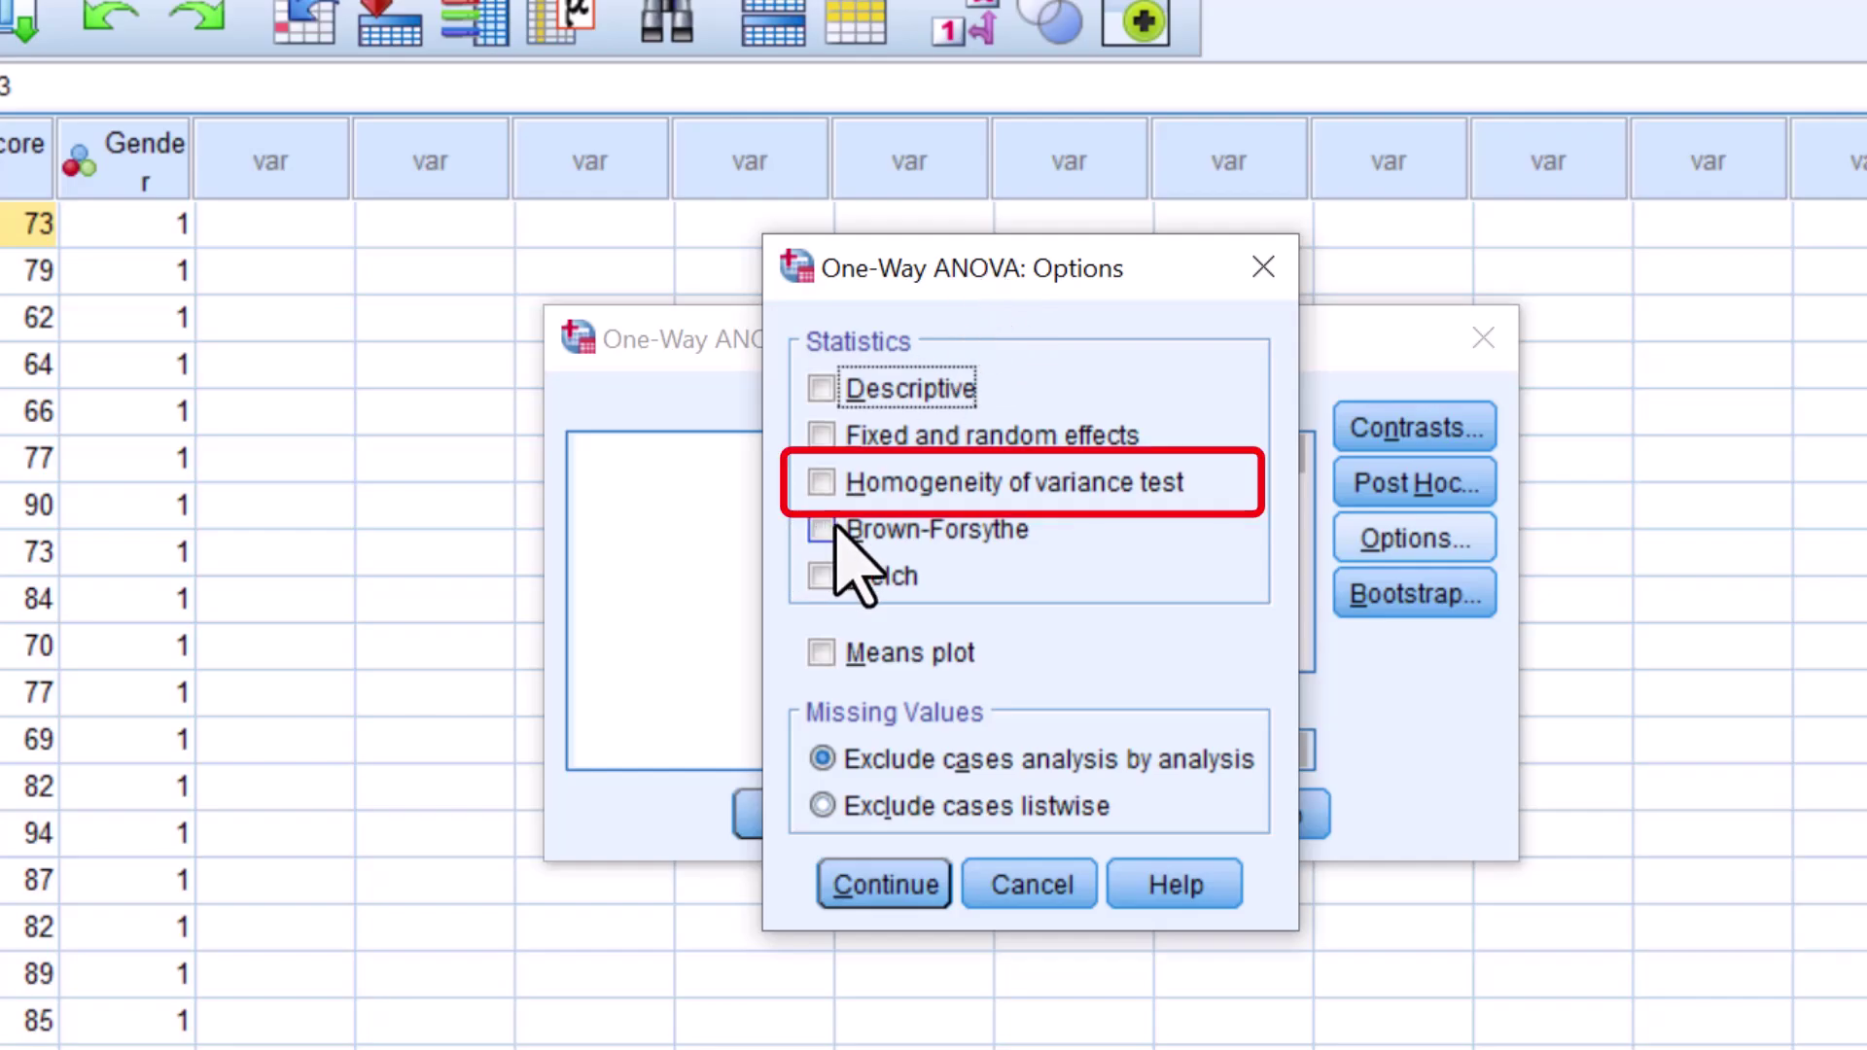
click(822, 480)
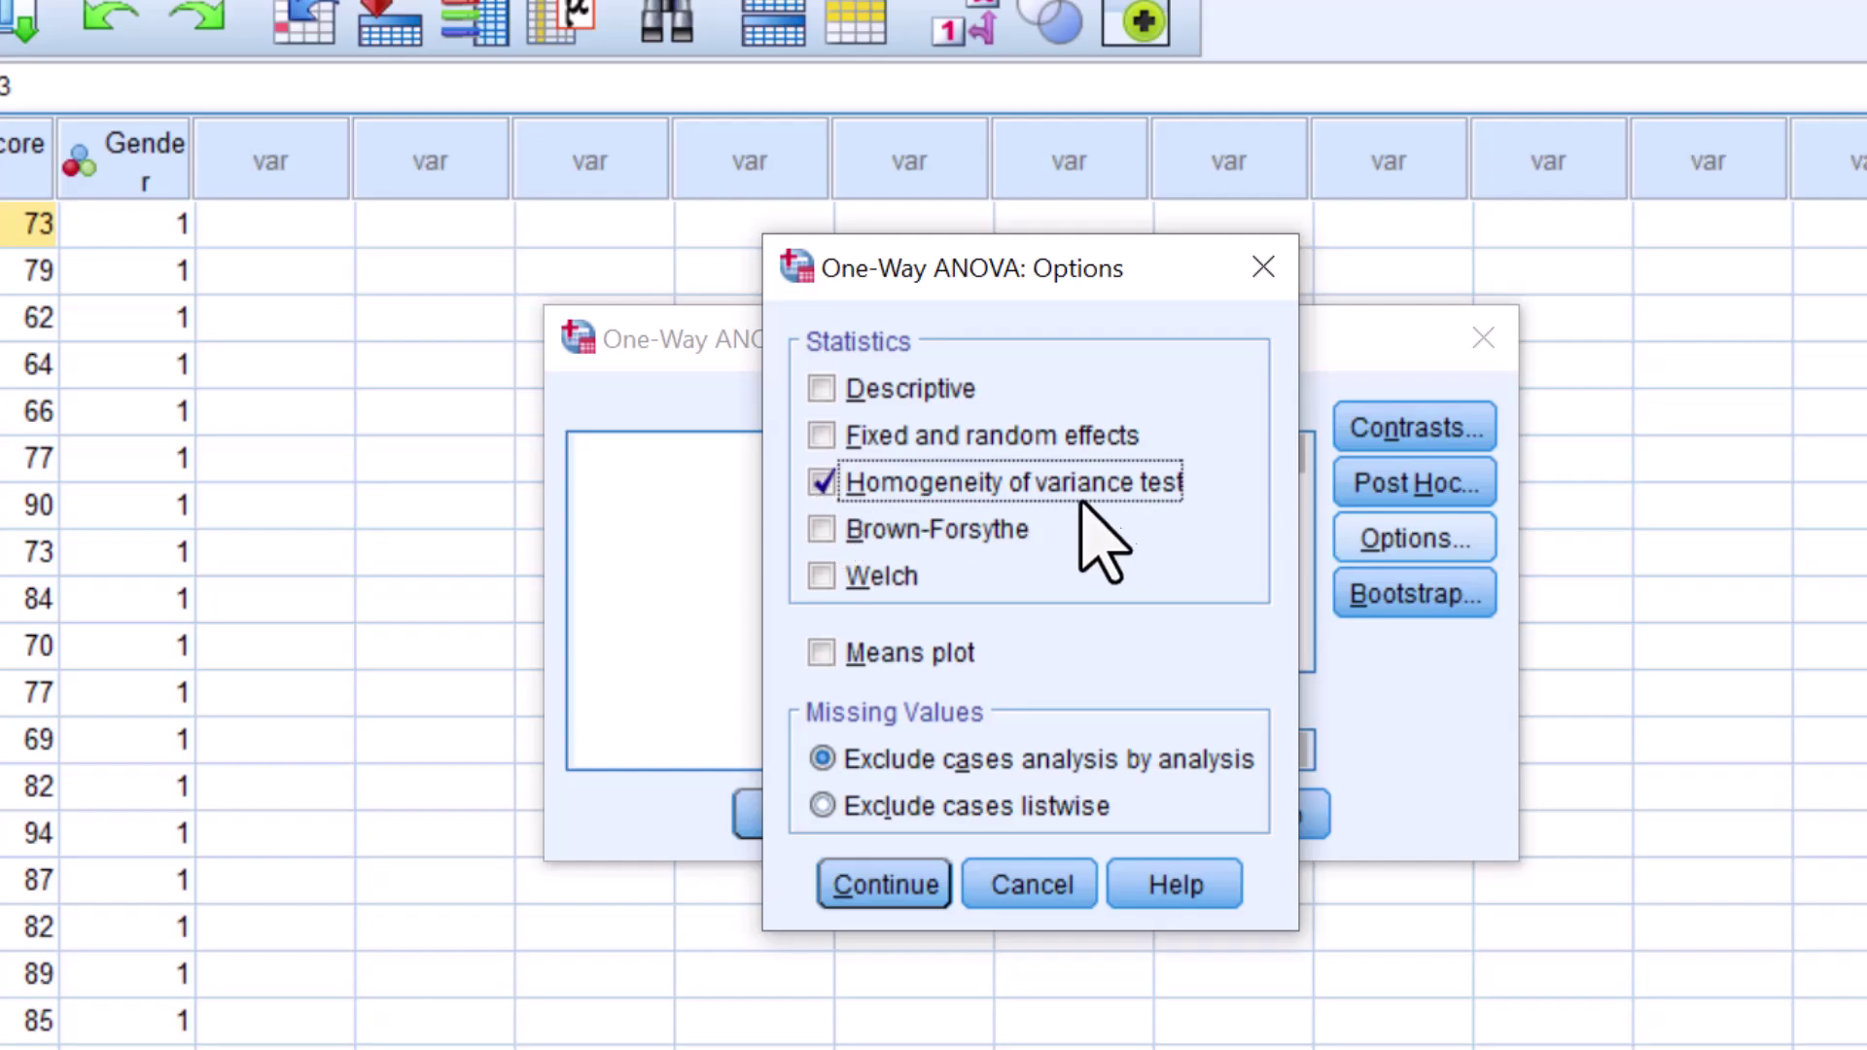
click(856, 880)
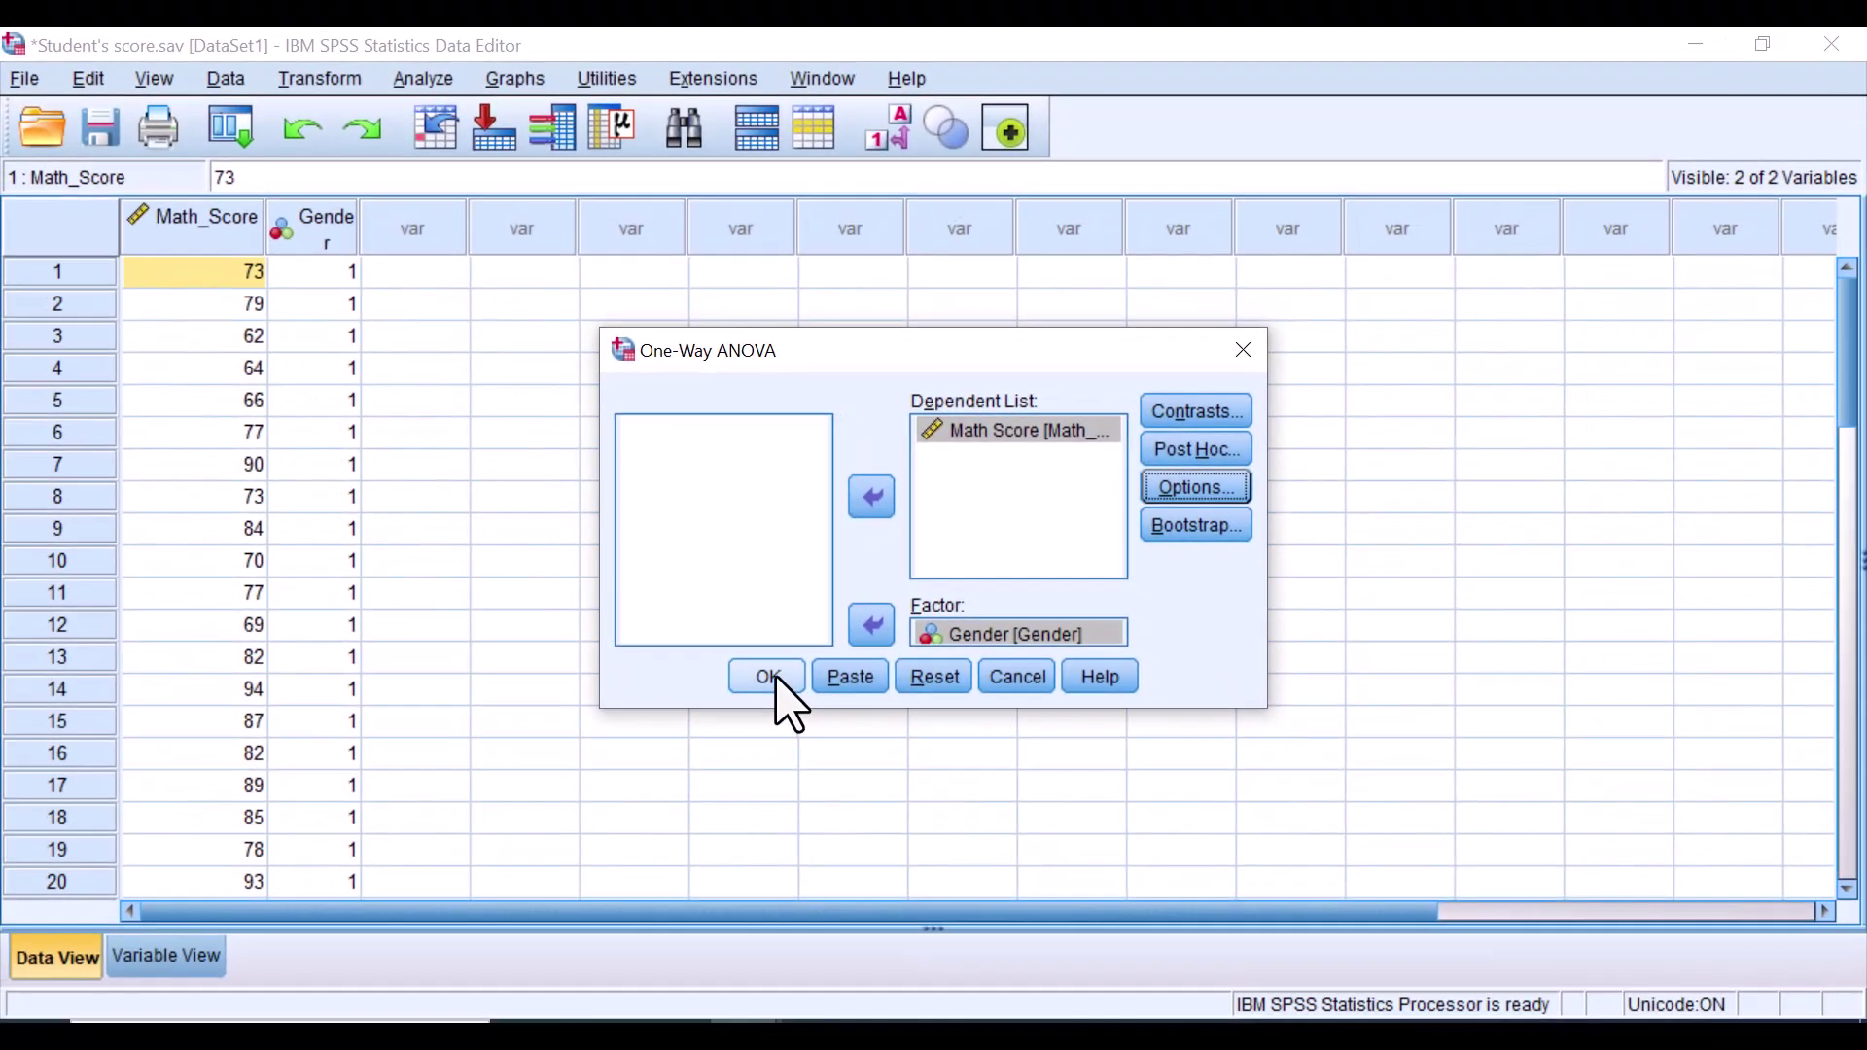
click(792, 815)
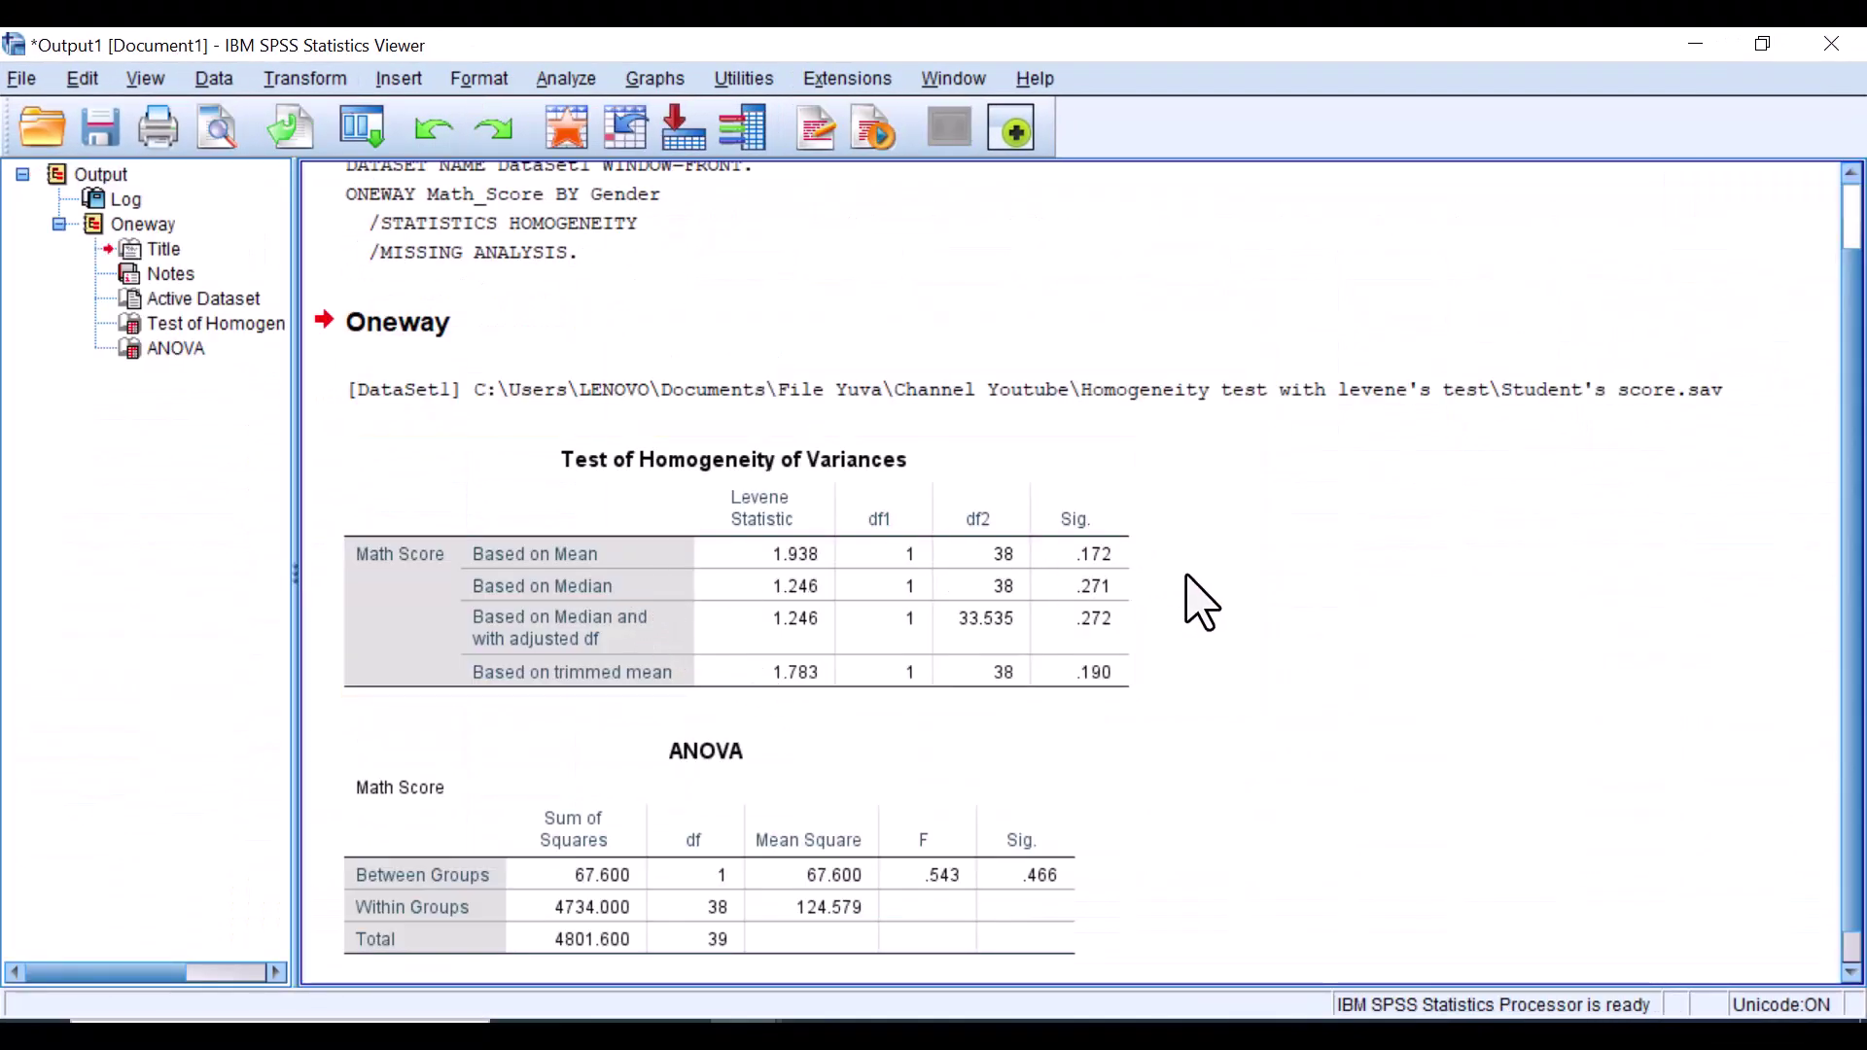
Select the Test of Homogeneity of Variances table in the output to examine the Levene results
scroll(1201, 601, down, 1)
click(916, 547)
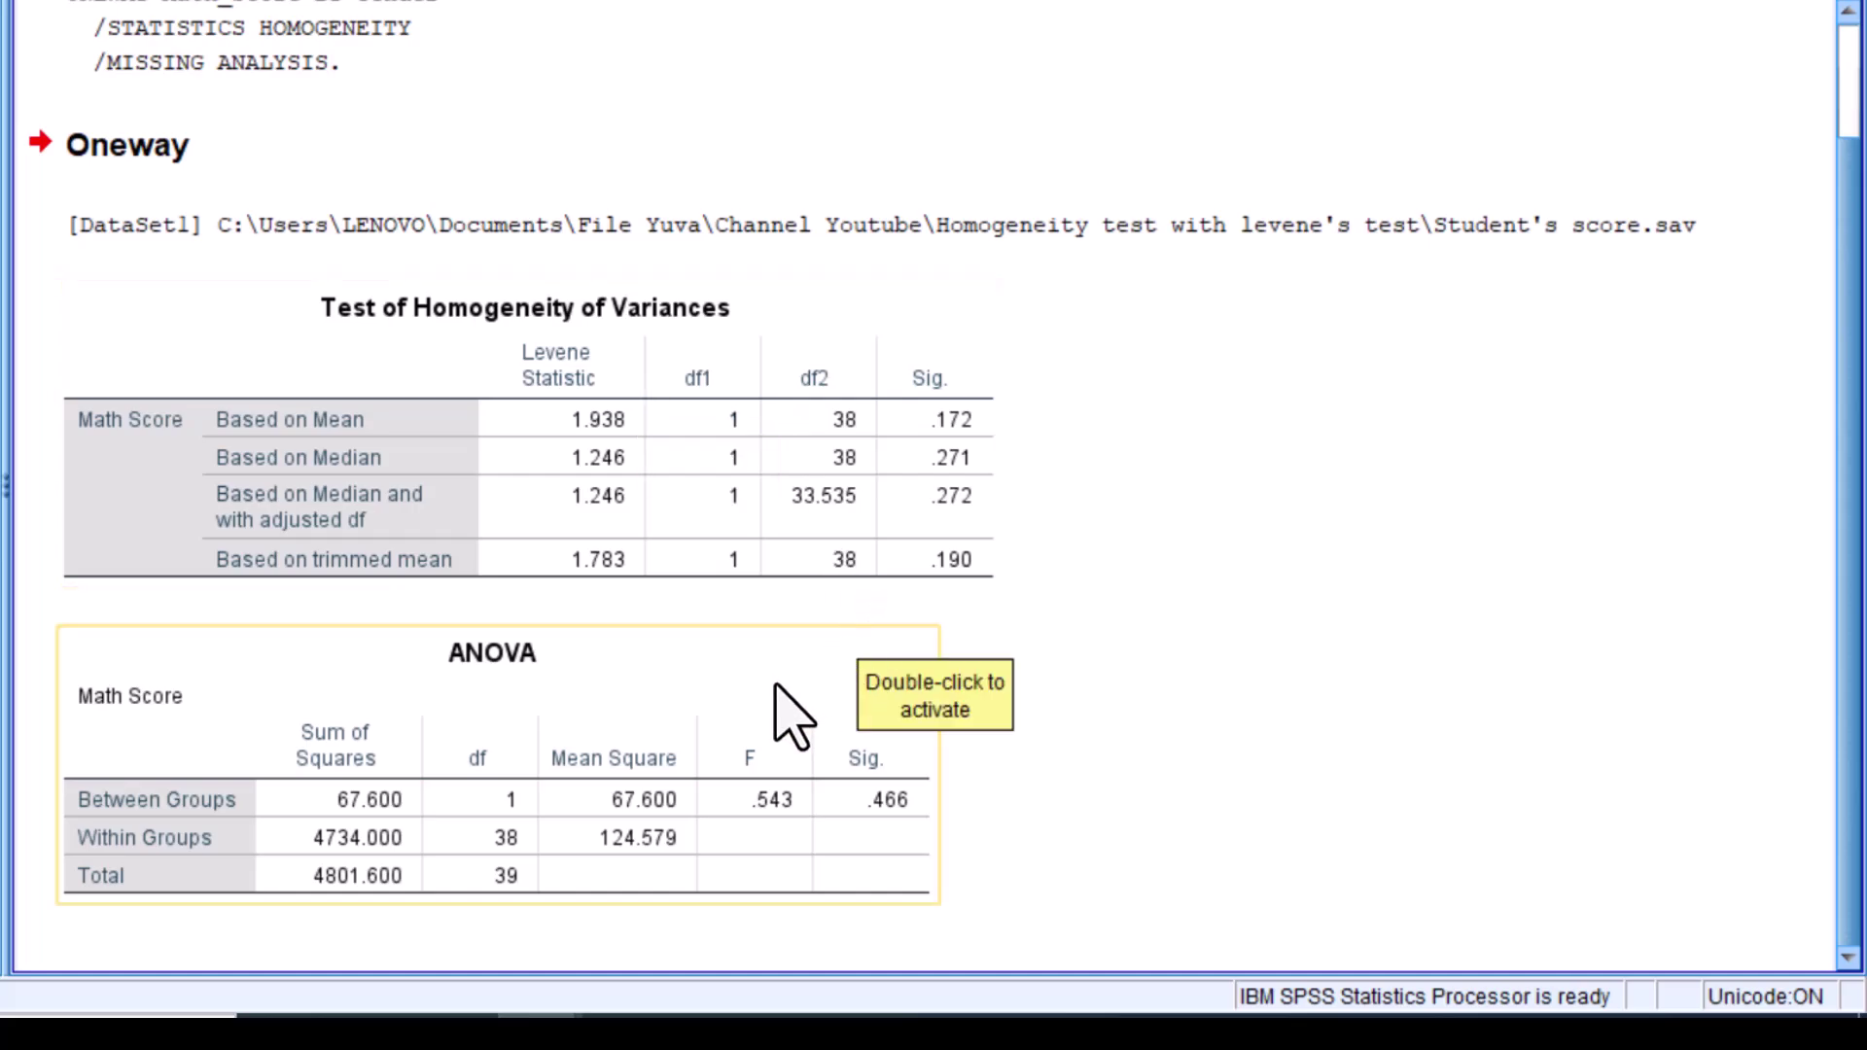
click(790, 496)
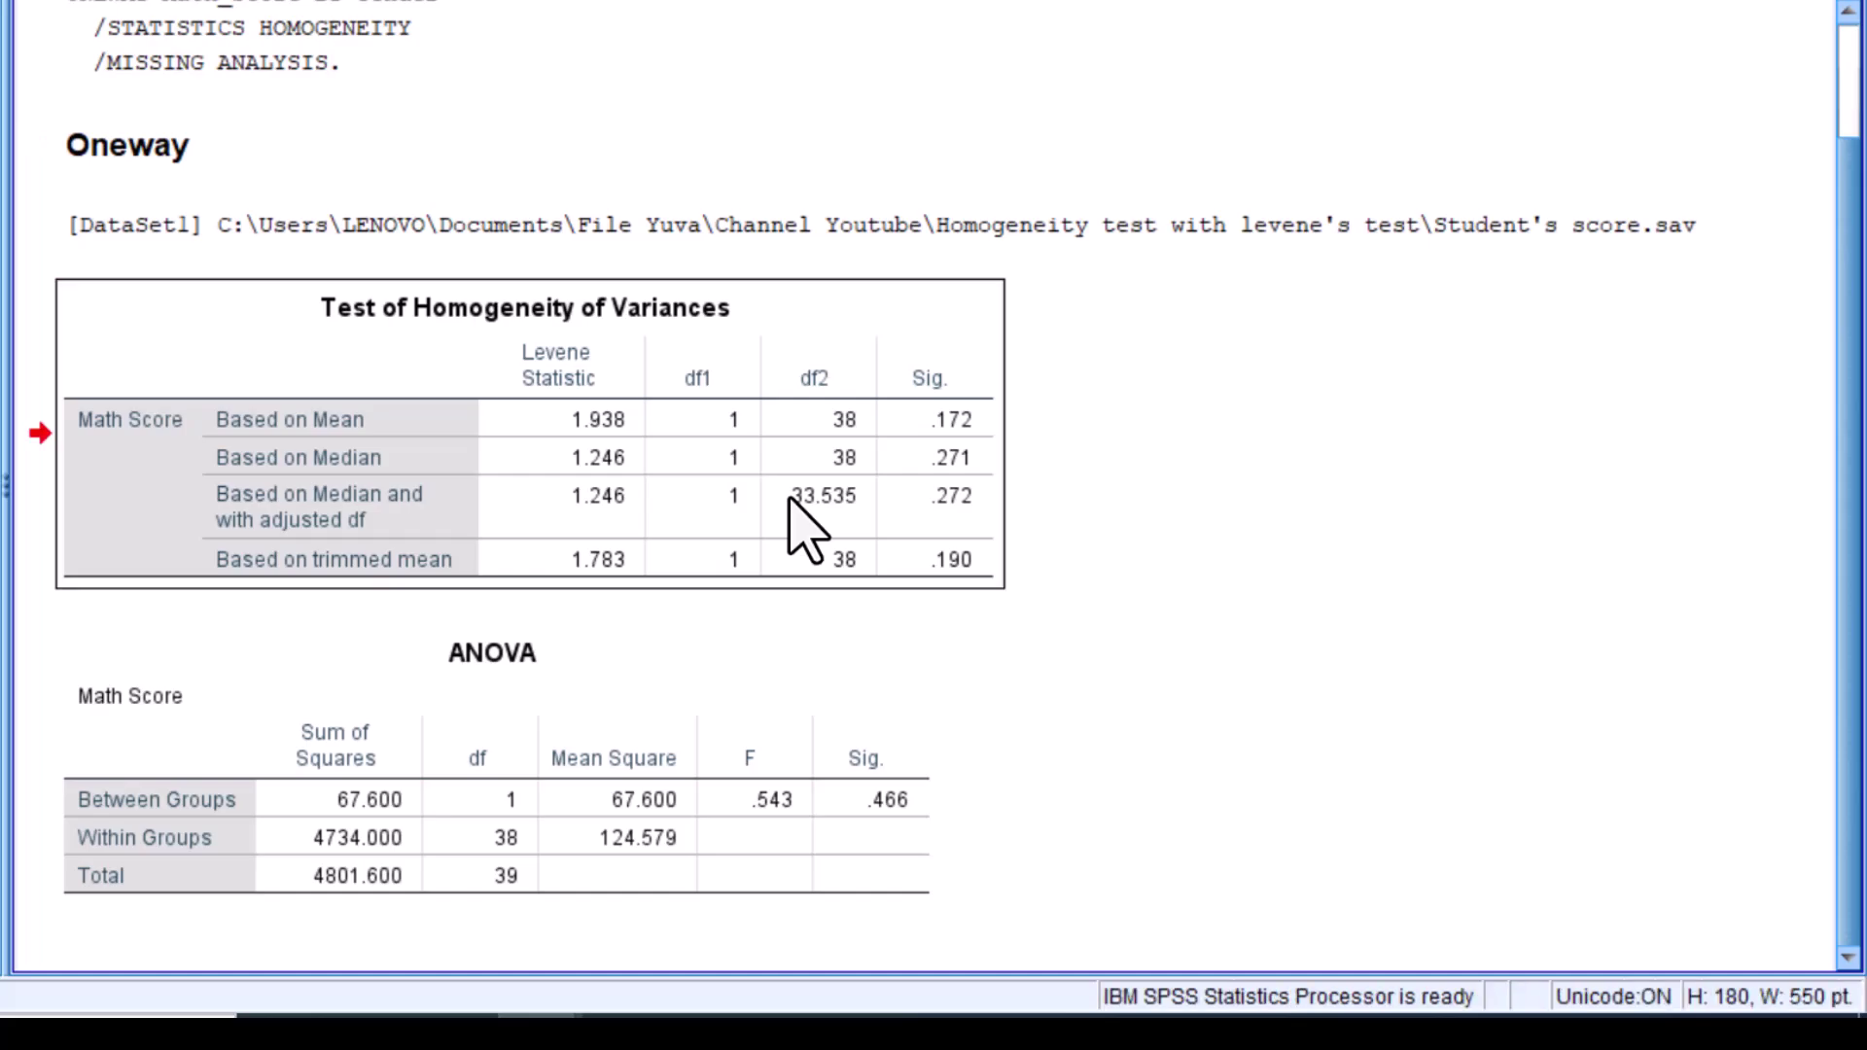